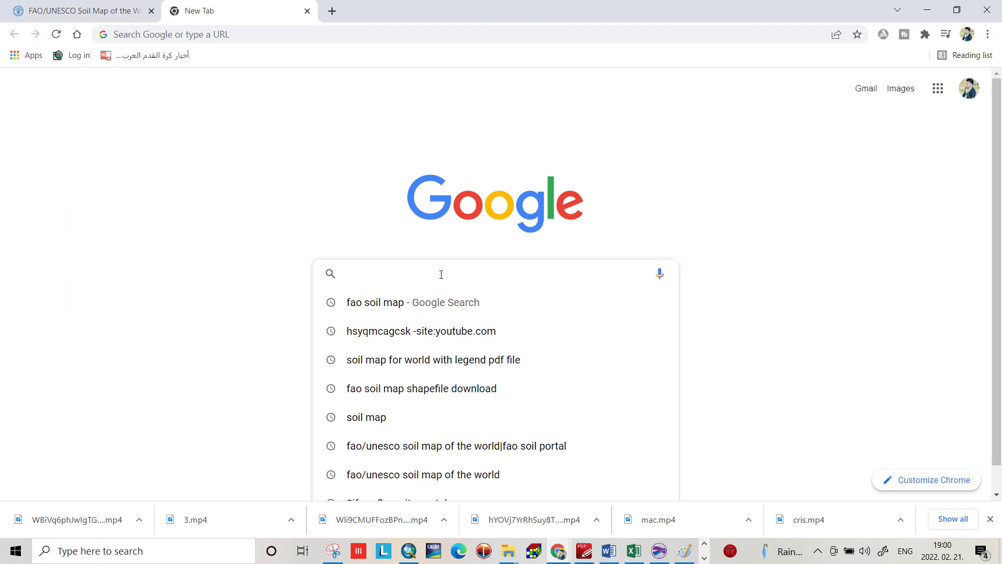
pyautogui.write('fa')
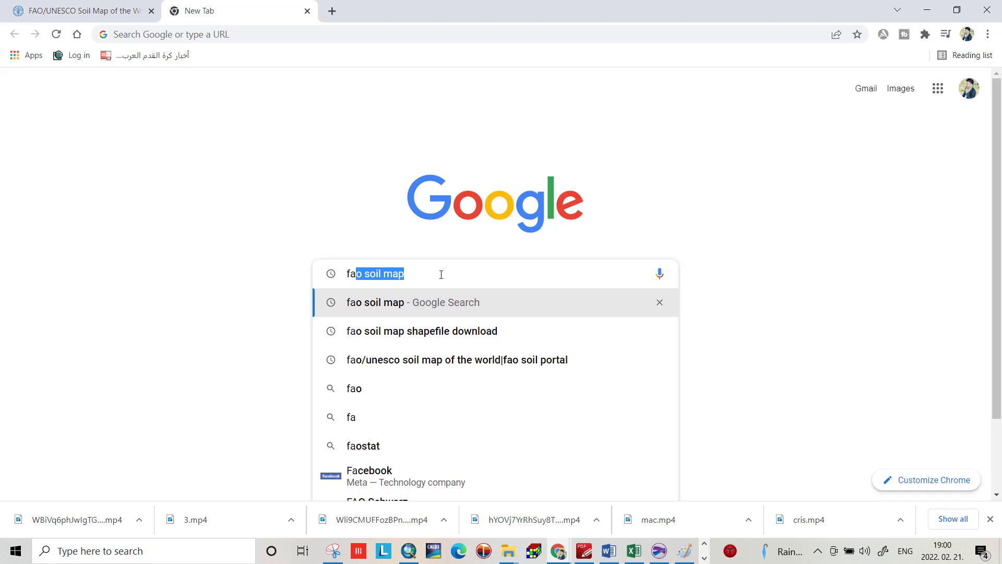
pyautogui.write('o soil map')
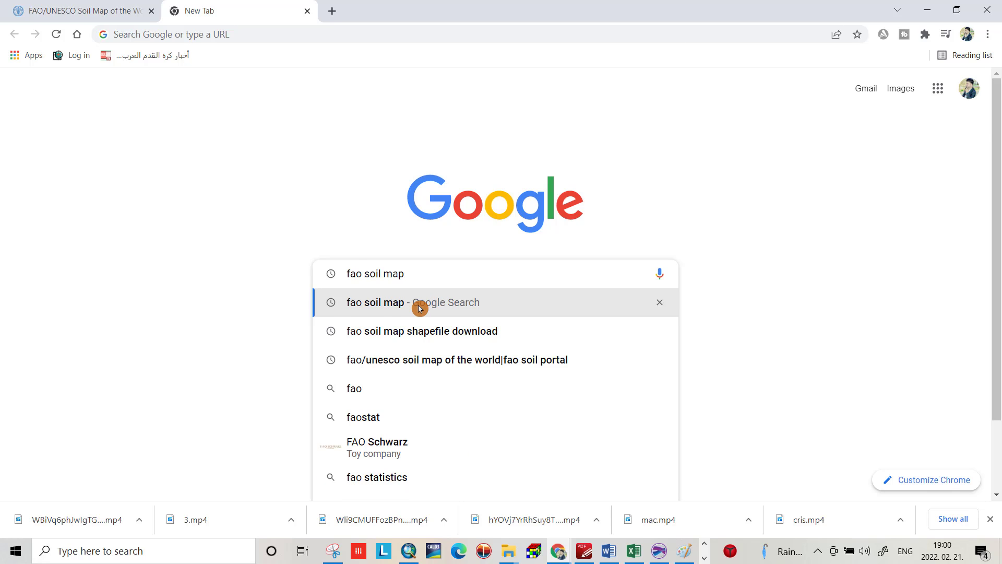
# - Search Google for 'fao soil map' and follow the FAO/UNESCO Soil Map of the World result
pyautogui.click(418, 304)
pyautogui.click(203, 200)
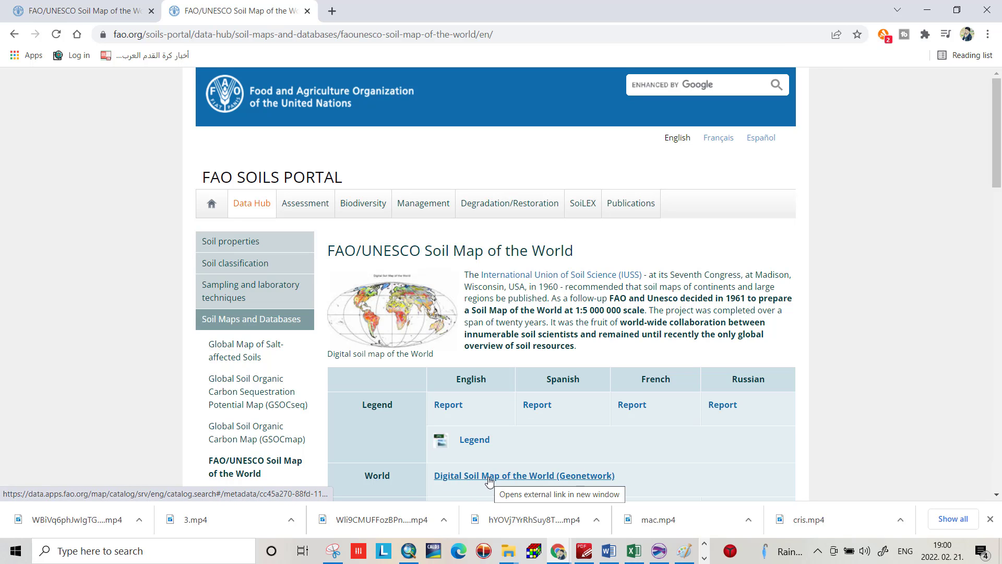
# - Navigate from the world soil map record to the linked Digital Soil Map of the World record
pyautogui.click(489, 475)
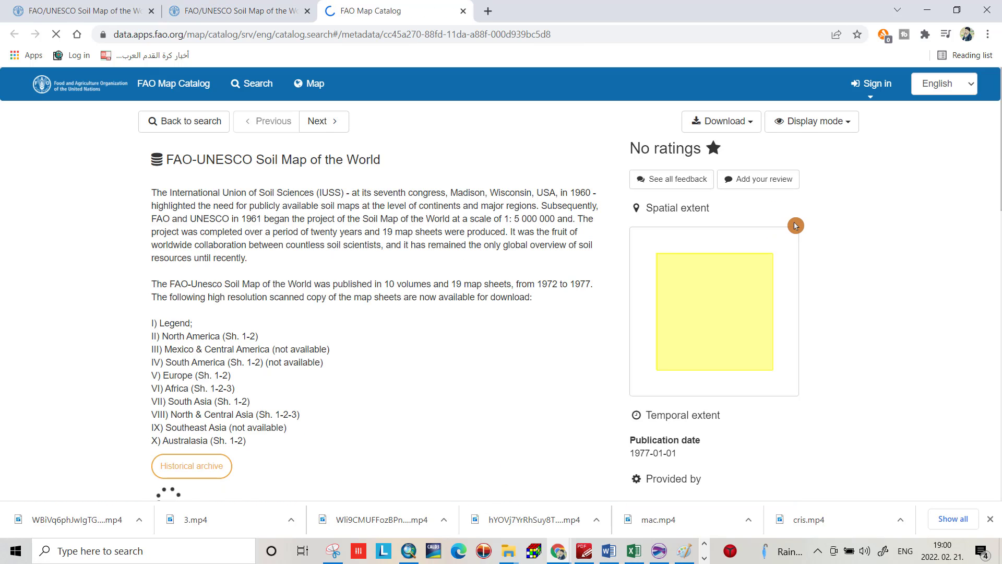
pyautogui.scroll(-1, 871, 217)
pyautogui.scroll(-5, 875, 285)
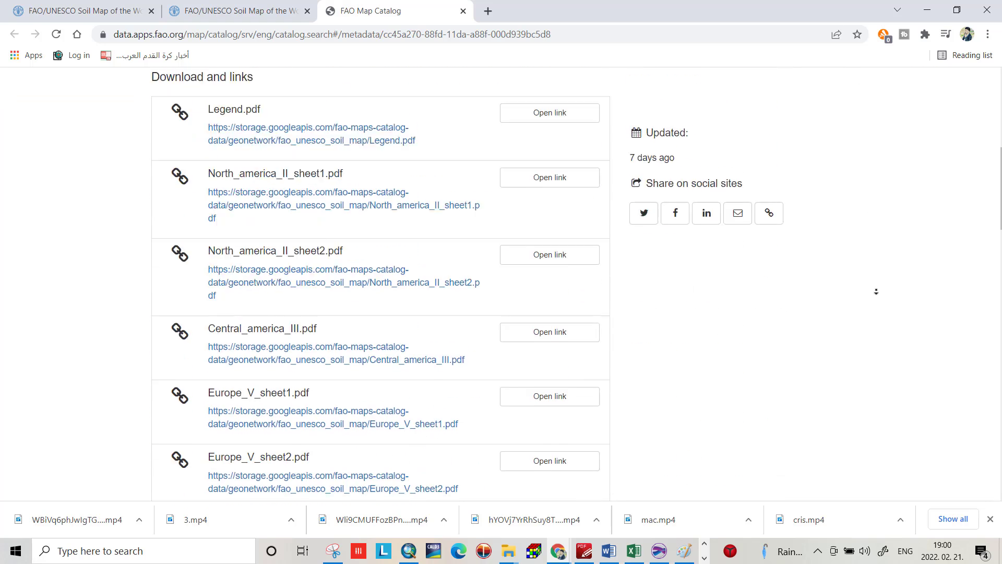
pyautogui.scroll(-5, 874, 291)
pyautogui.scroll(-5, 876, 291)
pyautogui.scroll(-3, 876, 291)
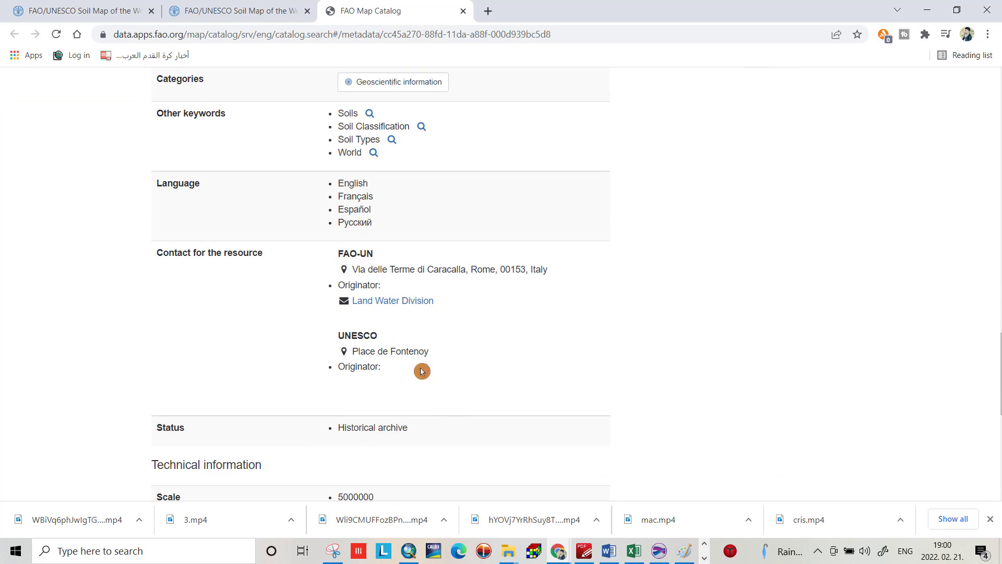
pyautogui.scroll(-1, 778, 262)
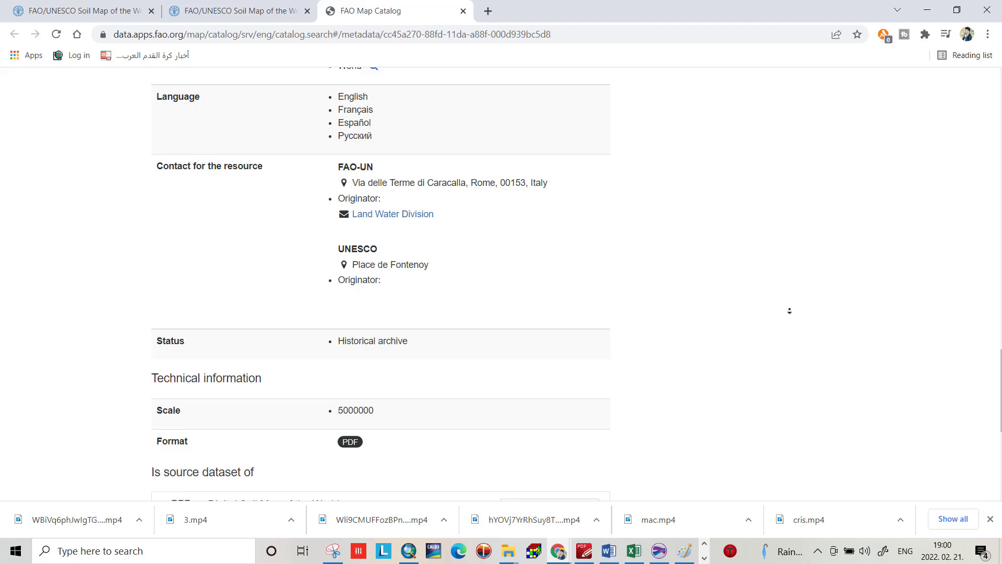
pyautogui.scroll(-2, 783, 290)
pyautogui.scroll(-1, 775, 311)
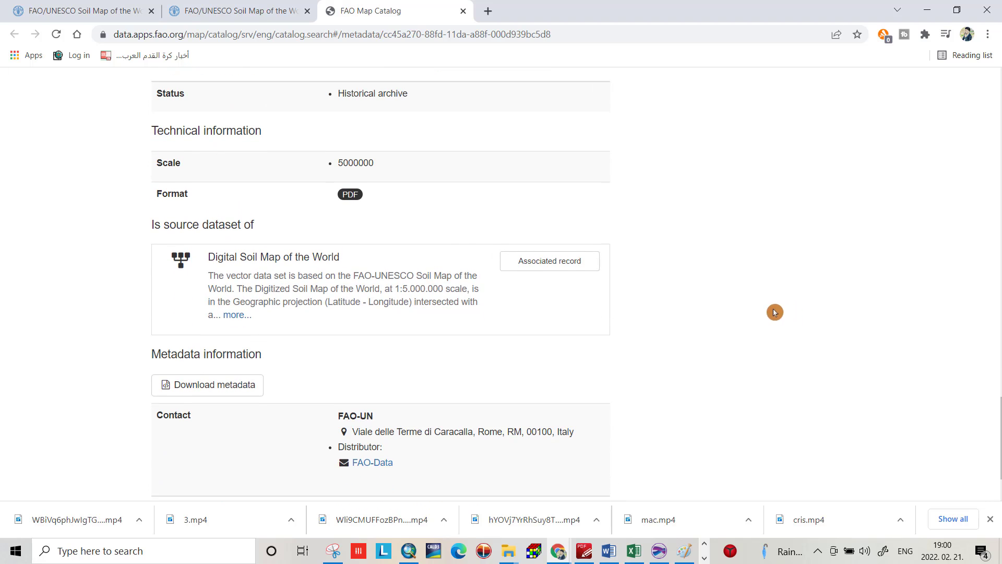
pyautogui.click(235, 316)
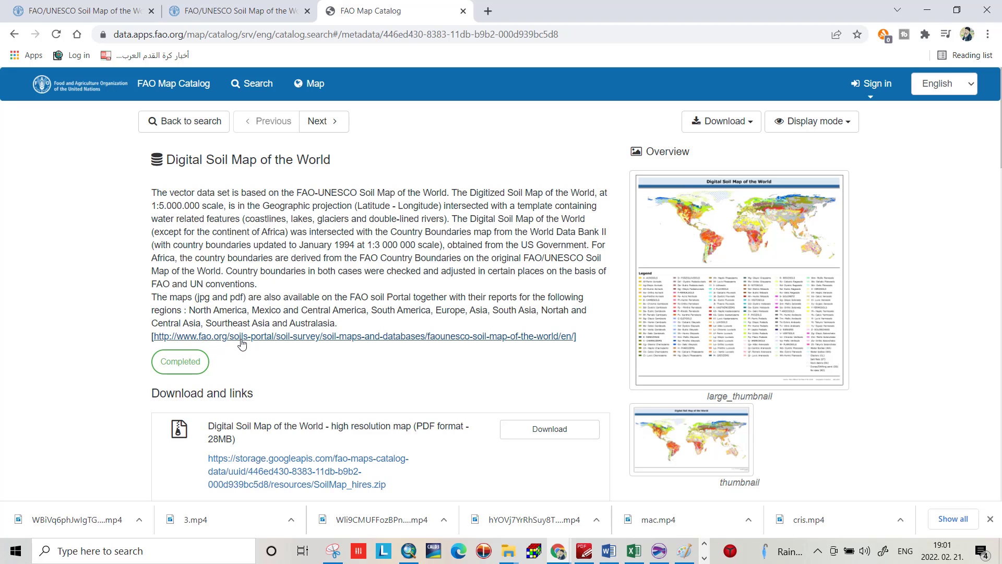
# - Download the DSMW.zip ESRI shapefile archive from the record's Download and links section
pyautogui.middleClick(938, 247)
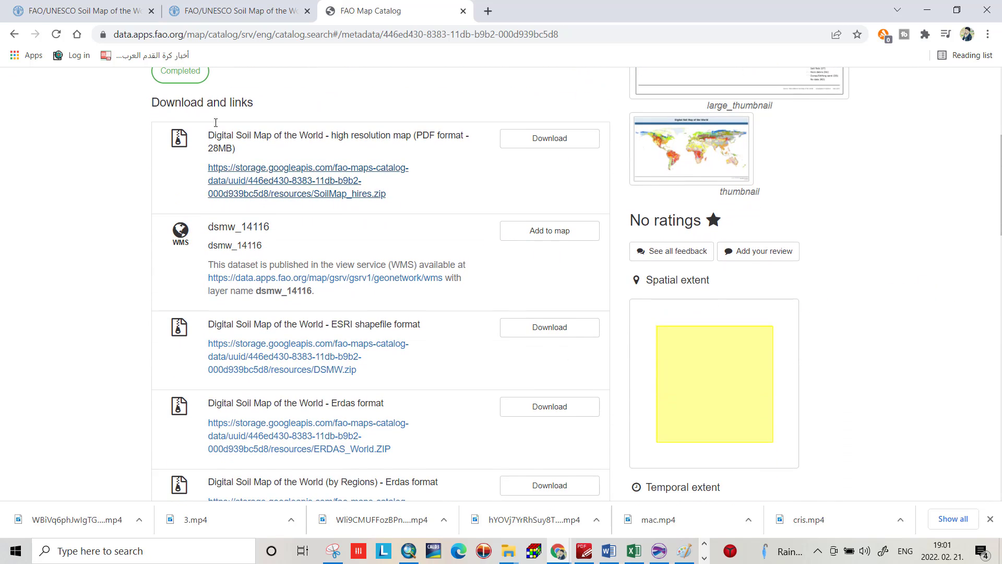
pyautogui.click(245, 155)
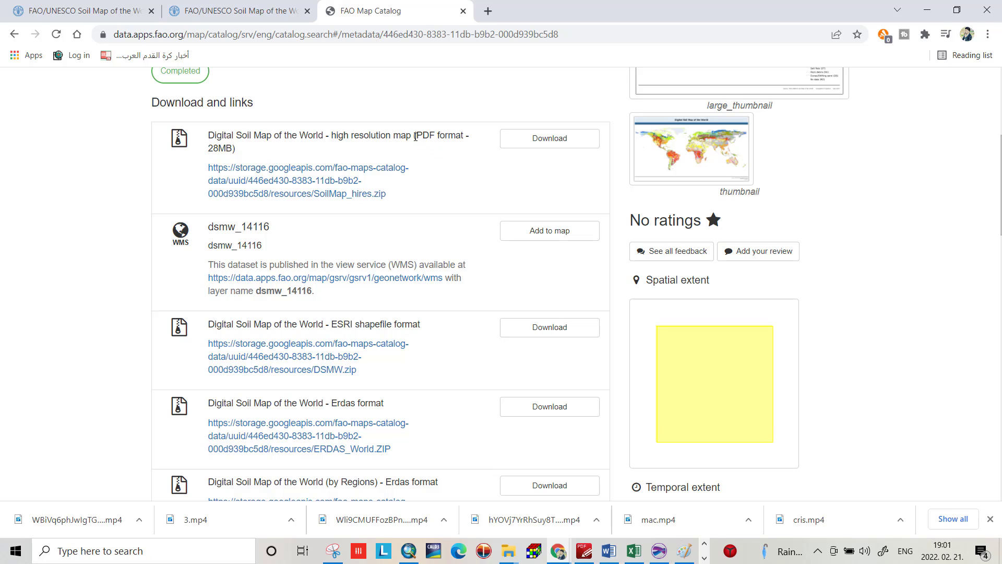
pyautogui.click(219, 239)
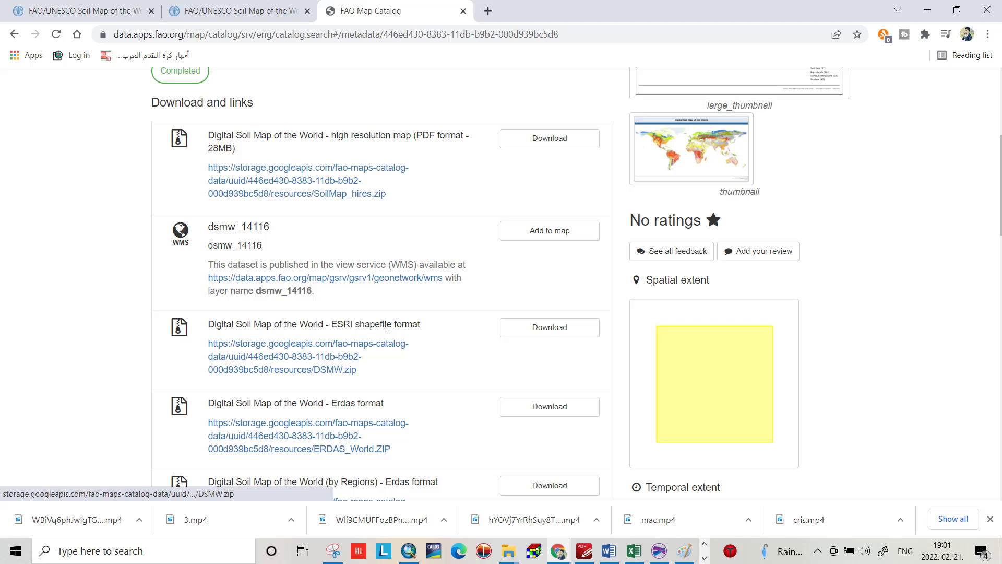
pyautogui.click(324, 354)
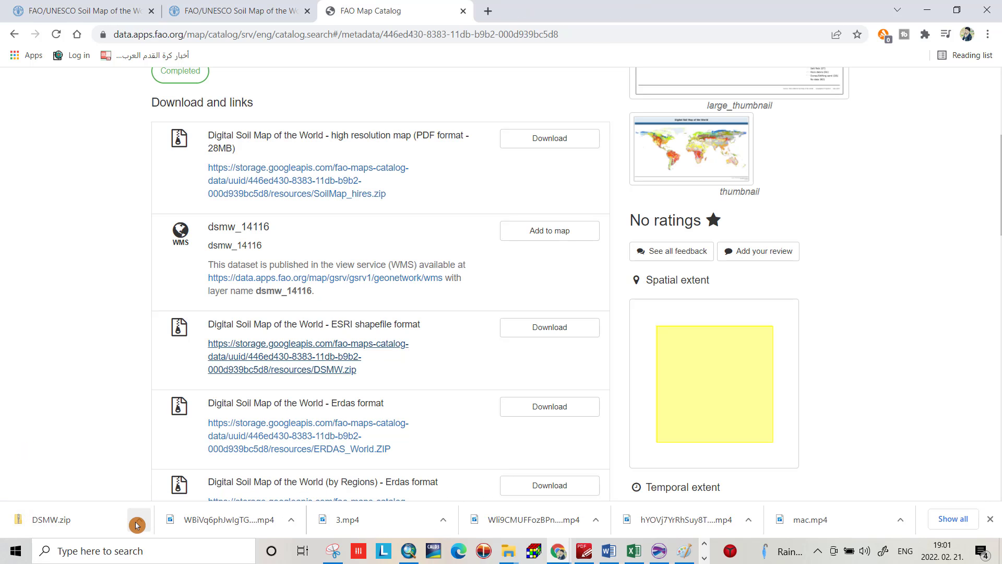
# - Reveal the downloaded DSMW.zip in its Downloads folder
pyautogui.click(135, 520)
pyautogui.click(173, 478)
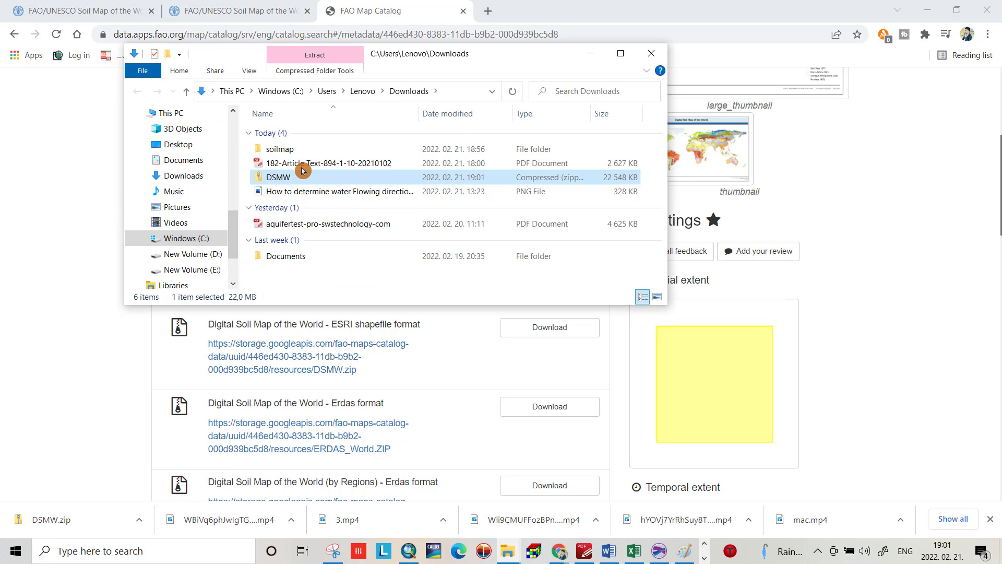
pyautogui.moveTo(281, 178)
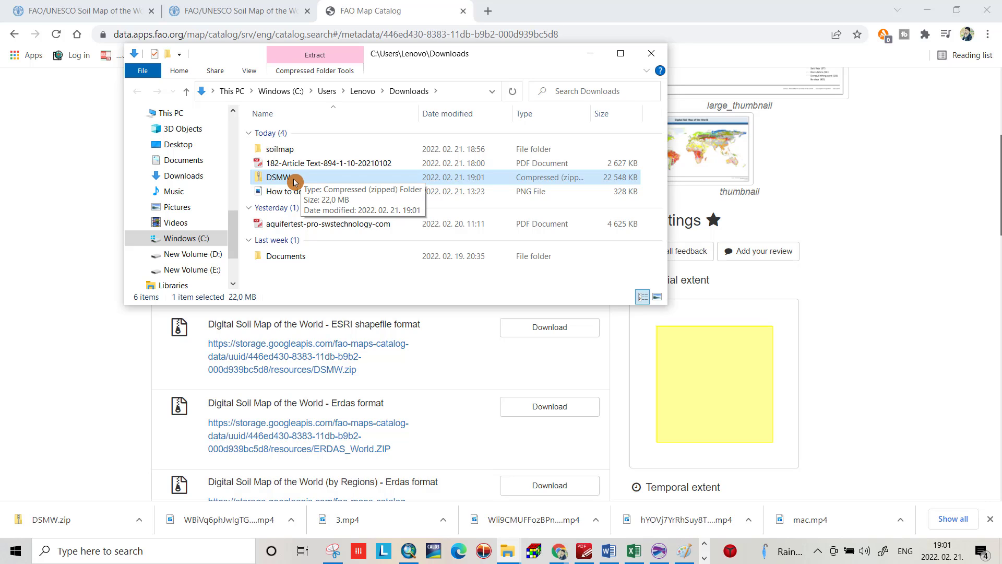
# - Move DSMW.zip into the soilmap folder and extract its shapefile files there
pyautogui.moveTo(294, 181); pyautogui.dragTo(285, 150)
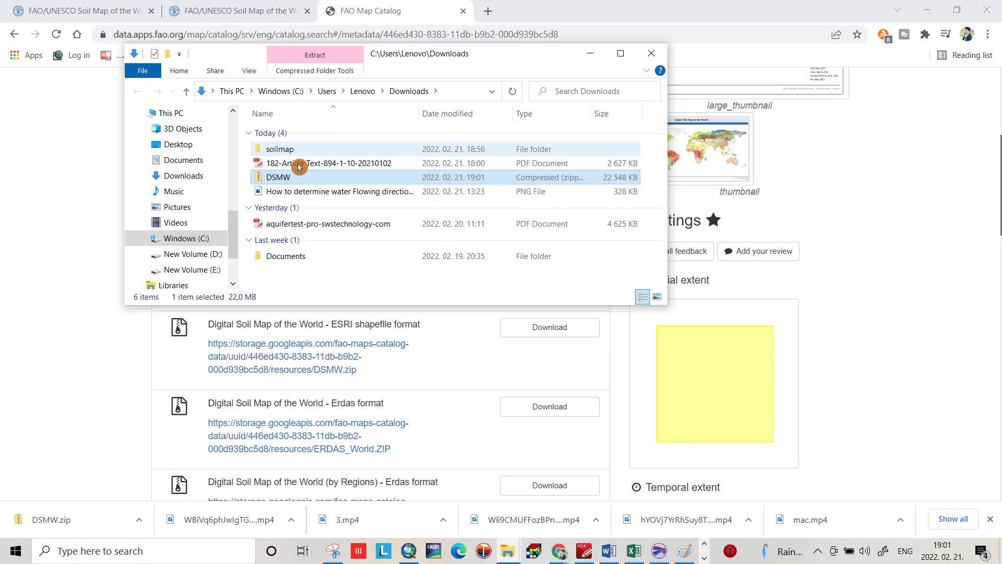
pyautogui.doubleClick(297, 155)
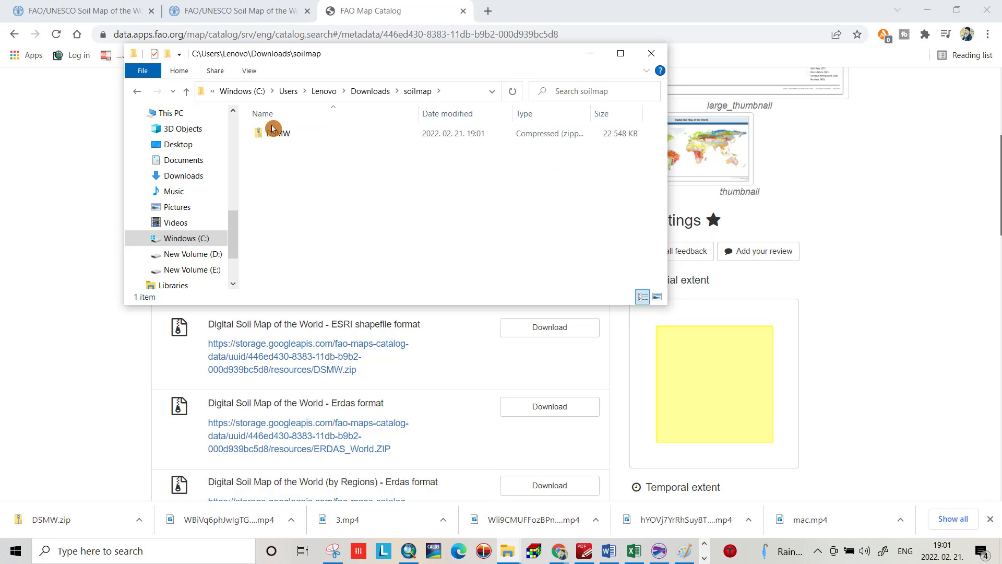
pyautogui.rightClick(289, 139)
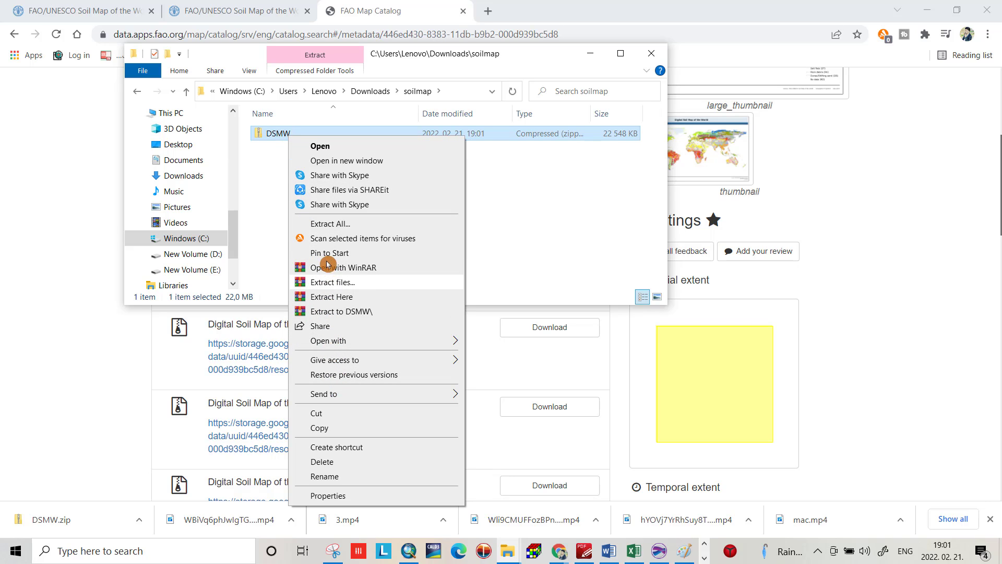
pyautogui.click(341, 296)
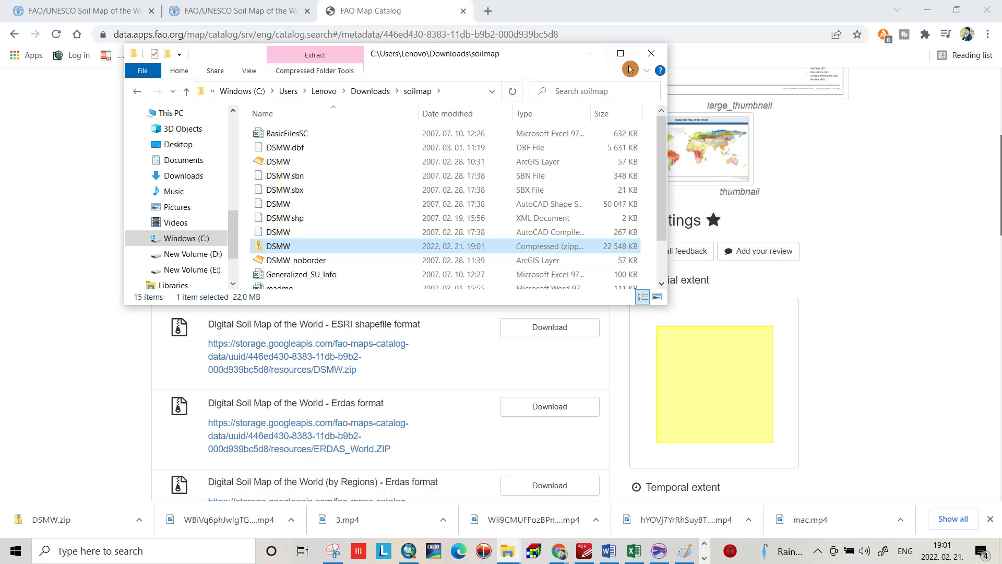
# - Maximize the folder window and switch over to ArcMap
pyautogui.click(621, 53)
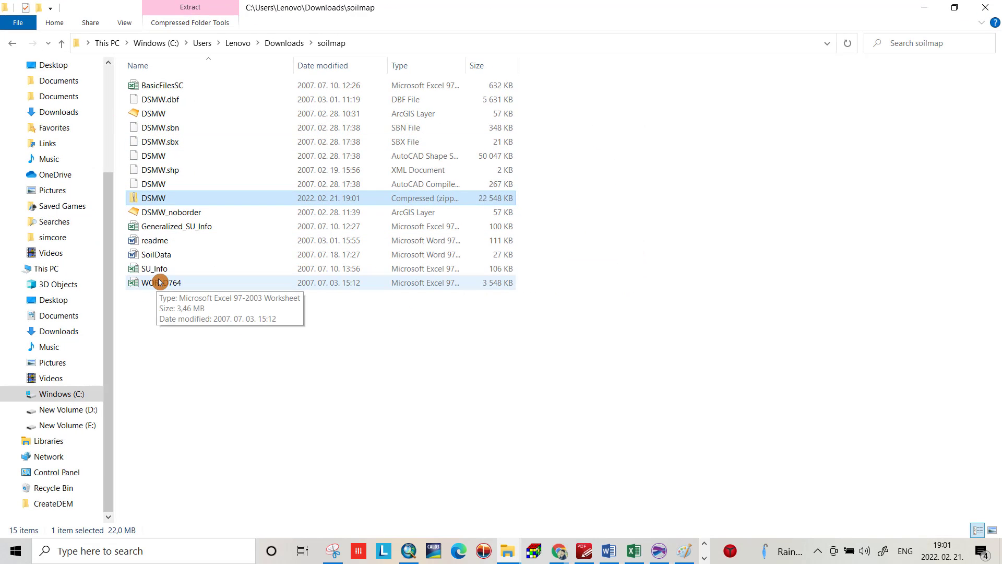
pyautogui.click(409, 550)
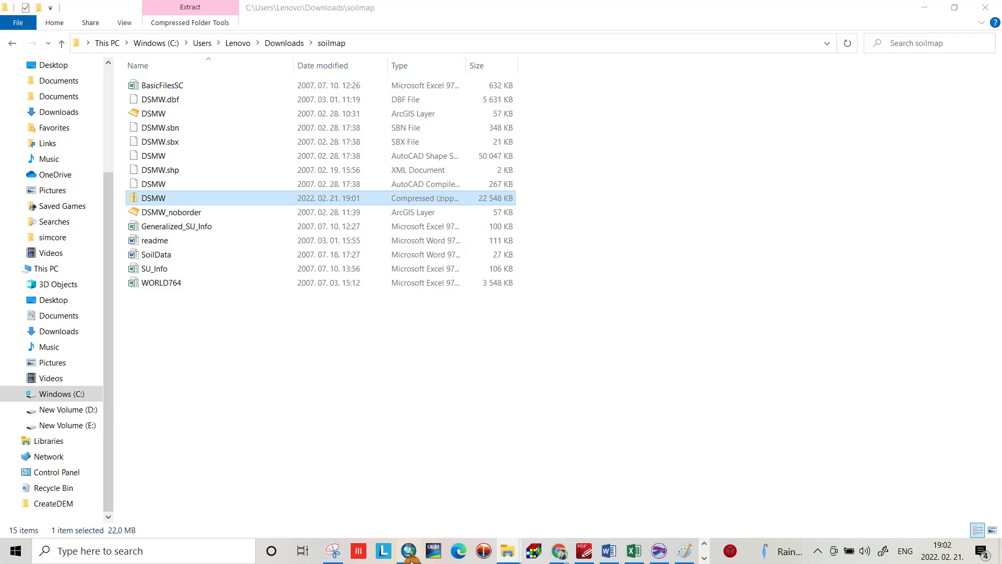
# - Connect the Downloads\soilmap folder as a data source in the Add Data dialog
pyautogui.click(205, 26)
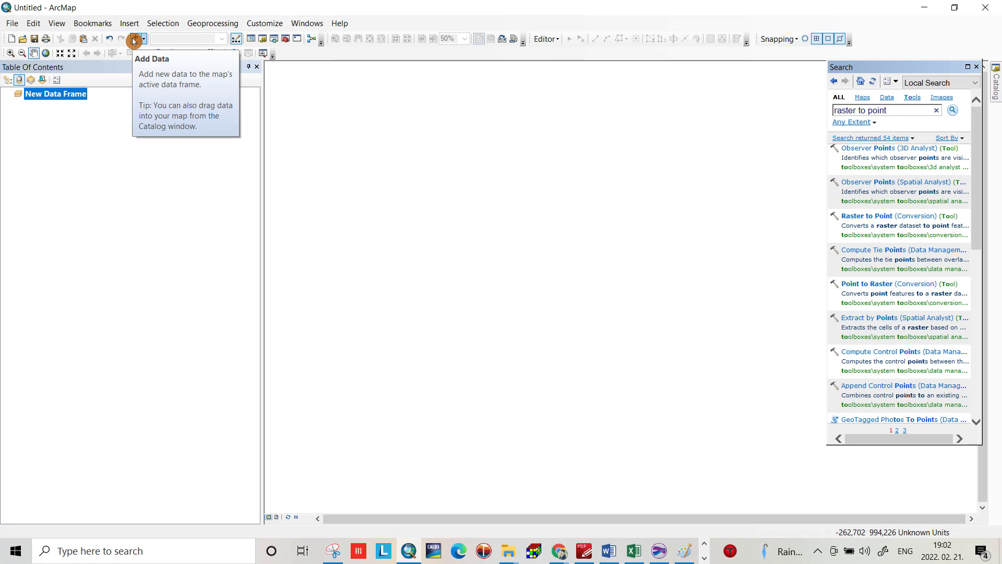
pyautogui.click(135, 41)
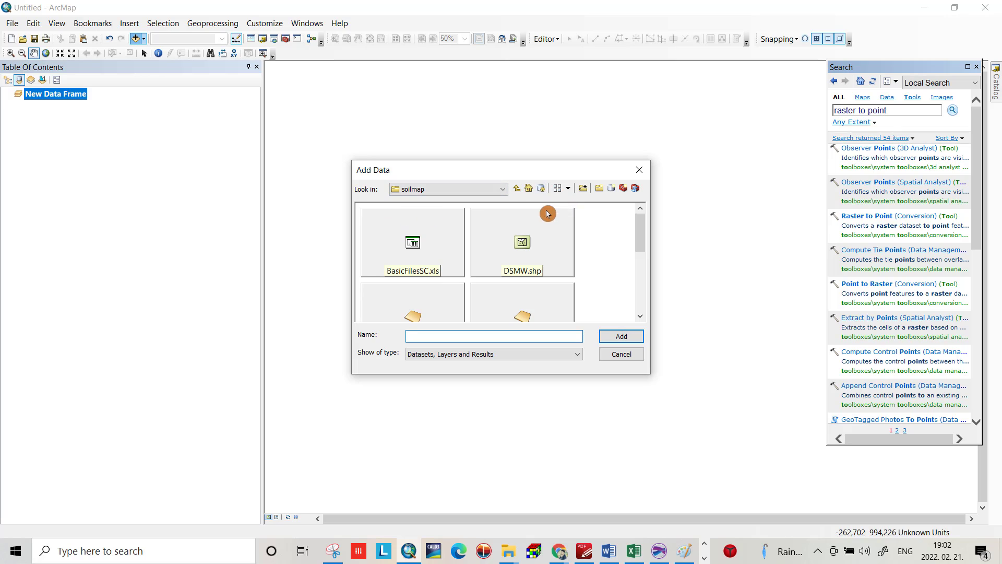
pyautogui.click(582, 191)
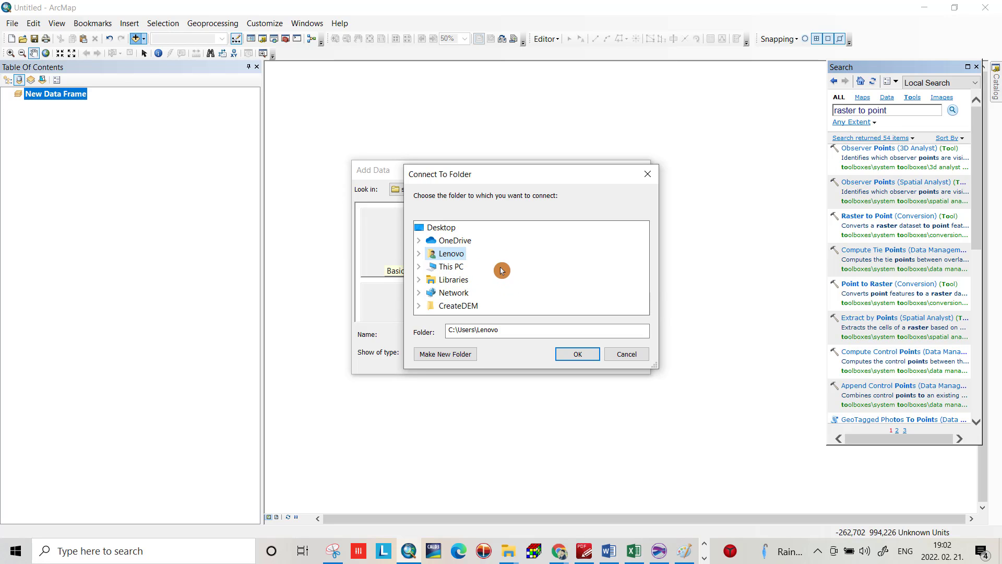
pyautogui.click(463, 266)
pyautogui.click(470, 279)
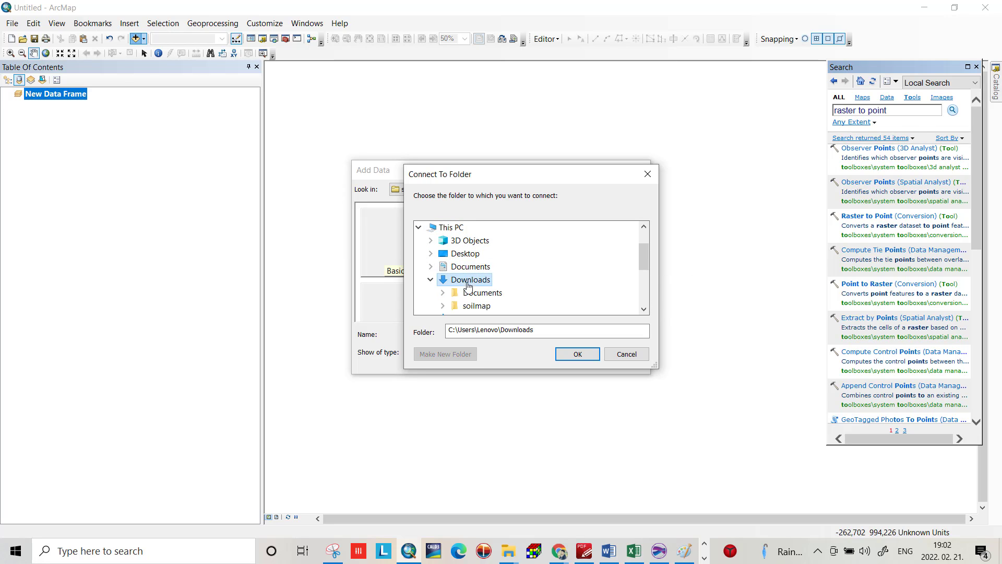
pyautogui.click(500, 304)
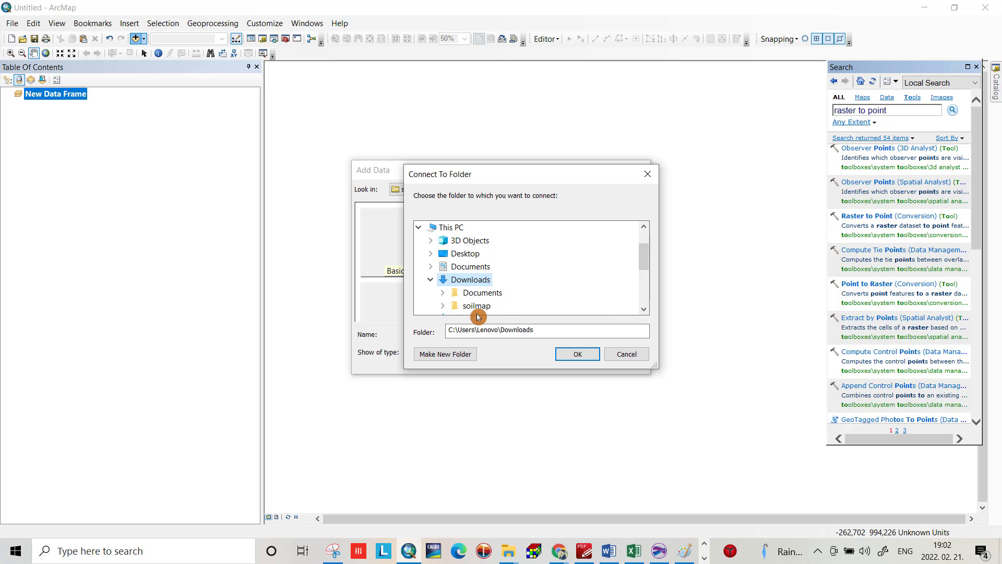
pyautogui.click(476, 306)
pyautogui.click(576, 354)
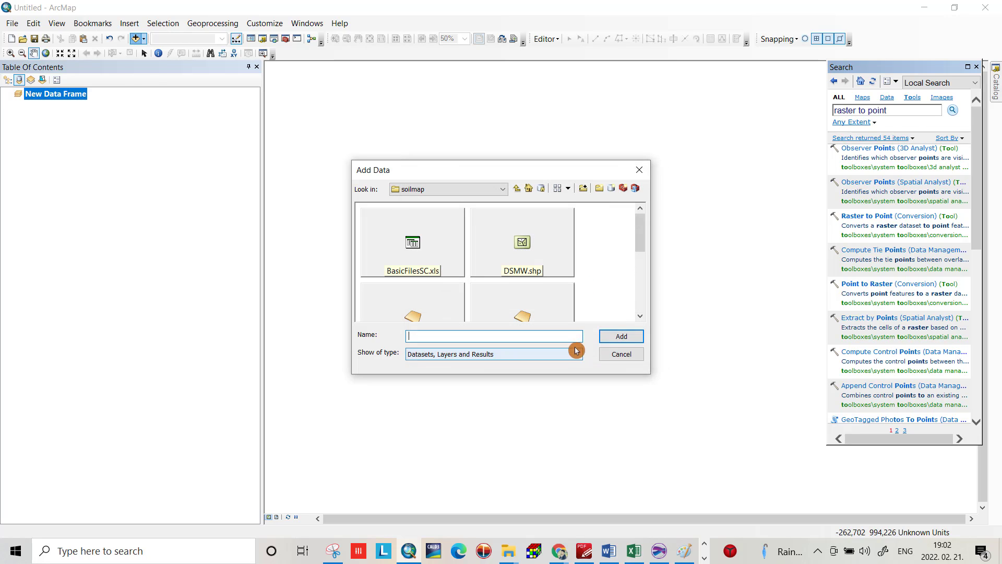
pyautogui.moveTo(640, 231)
pyautogui.mouseDown()
pyautogui.moveTo(636, 241)
pyautogui.moveTo(516, 259)
pyautogui.mouseUp()
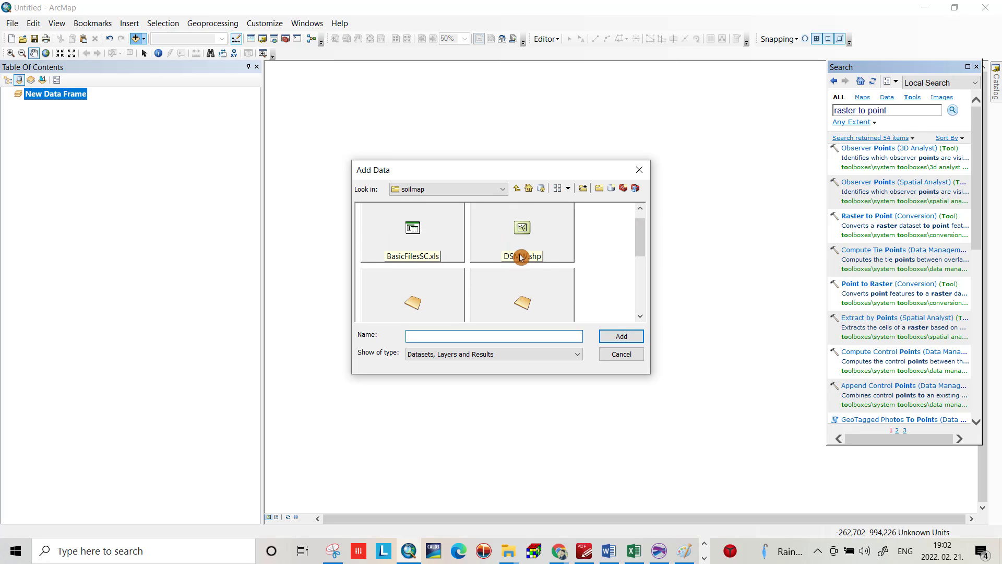
# - Add DSMW.shp to the map so the world soil polygons draw
pyautogui.click(528, 259)
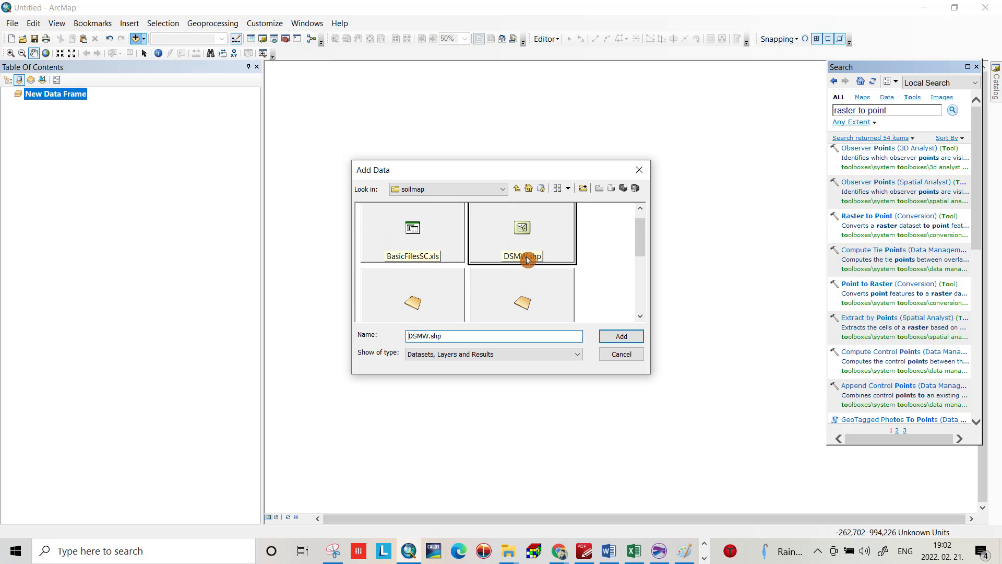
pyautogui.click(619, 335)
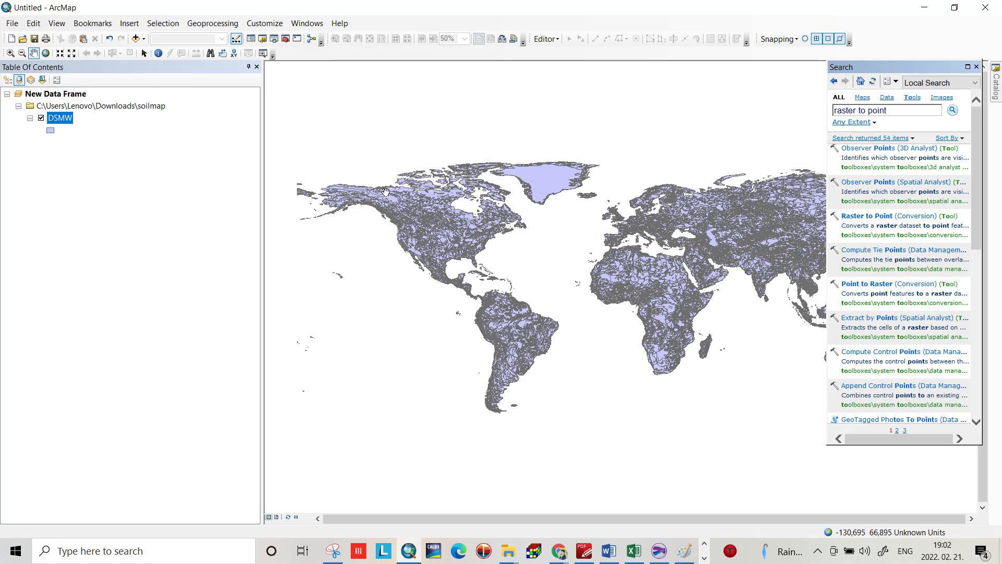
# - Categorise the DSMW layer by unique DOMSOI values, adding all values and excluding 'other values'
pyautogui.click(386, 191)
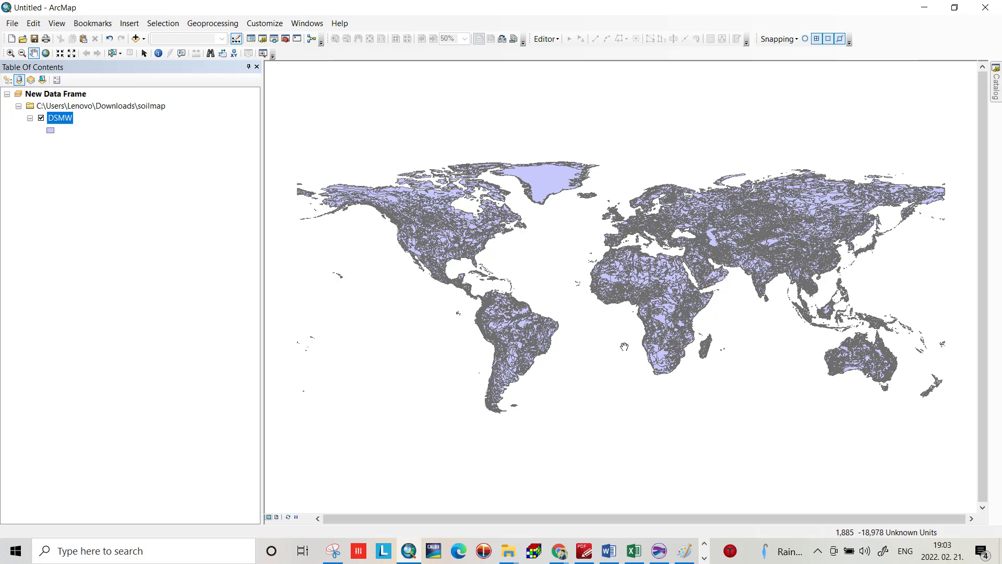
pyautogui.rightClick(54, 120)
pyautogui.click(97, 371)
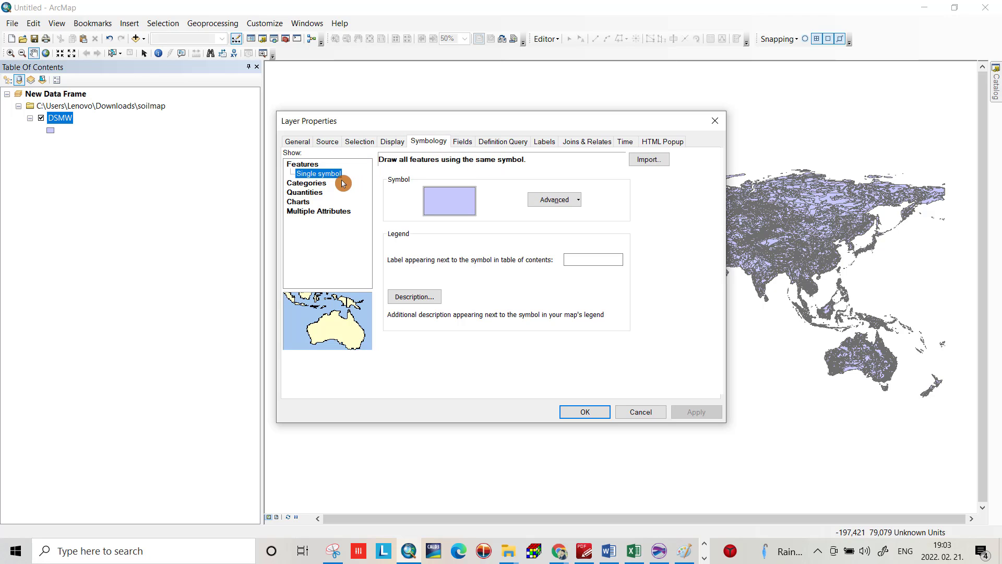
pyautogui.click(316, 186)
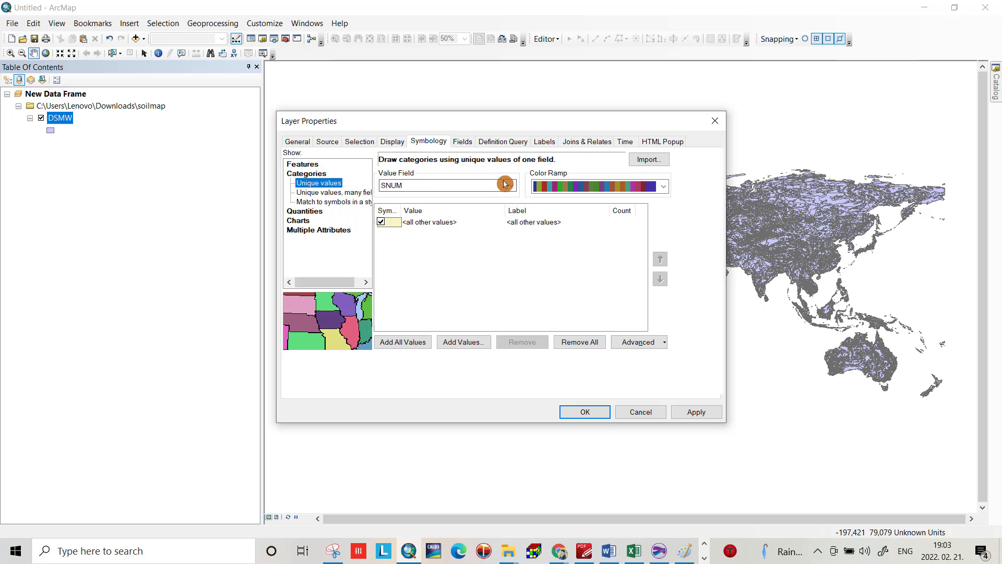
pyautogui.click(513, 190)
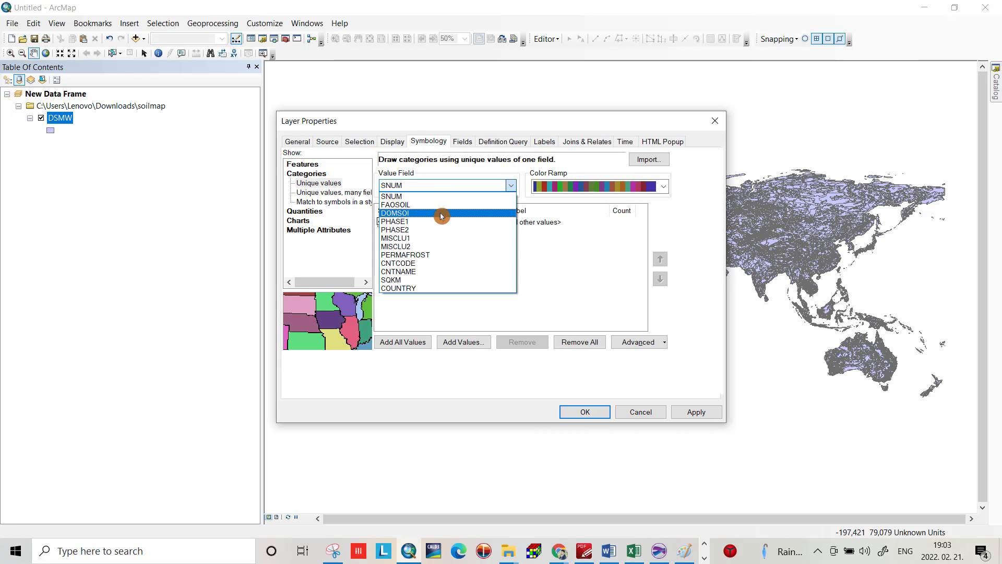
pyautogui.click(441, 215)
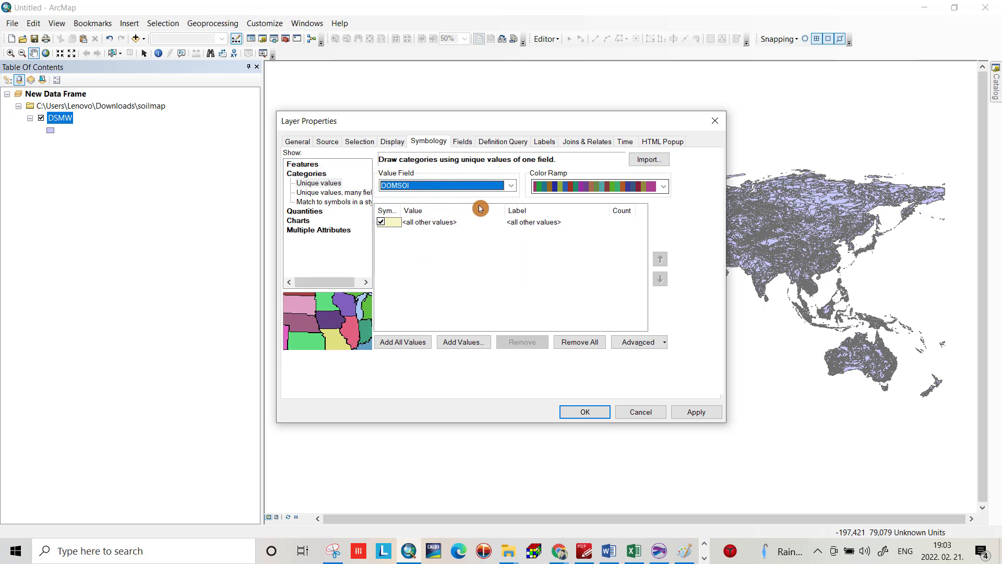
pyautogui.click(382, 223)
pyautogui.click(406, 343)
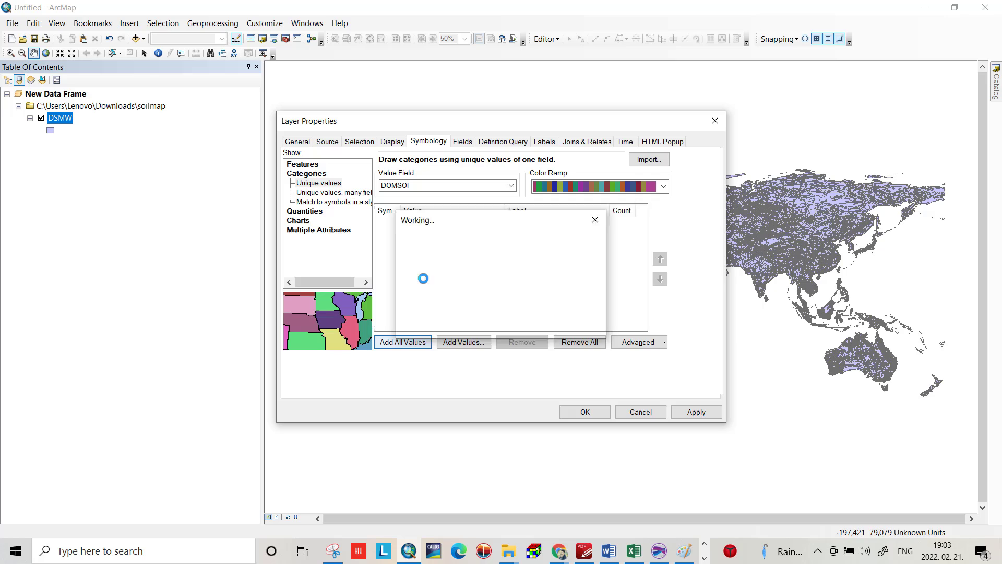
# - Assign a multicolour ramp to the DOMSOI categories and redraw the map
pyautogui.click(650, 186)
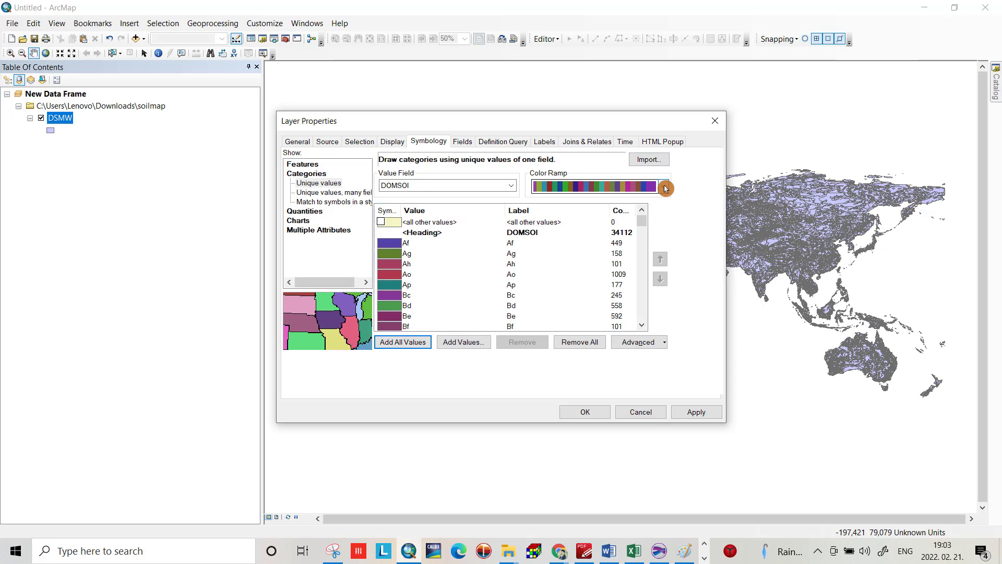
pyautogui.click(665, 188)
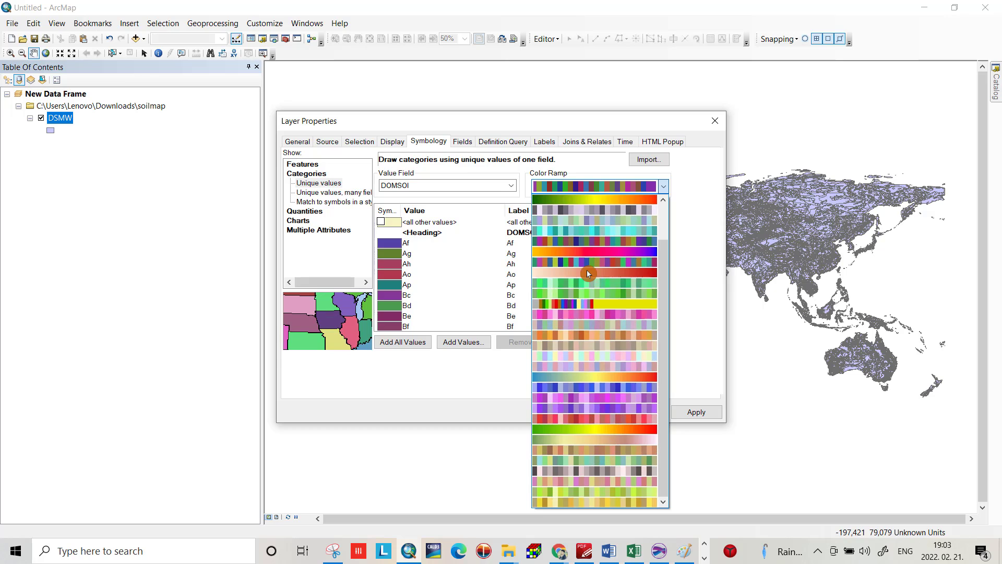
pyautogui.click(598, 244)
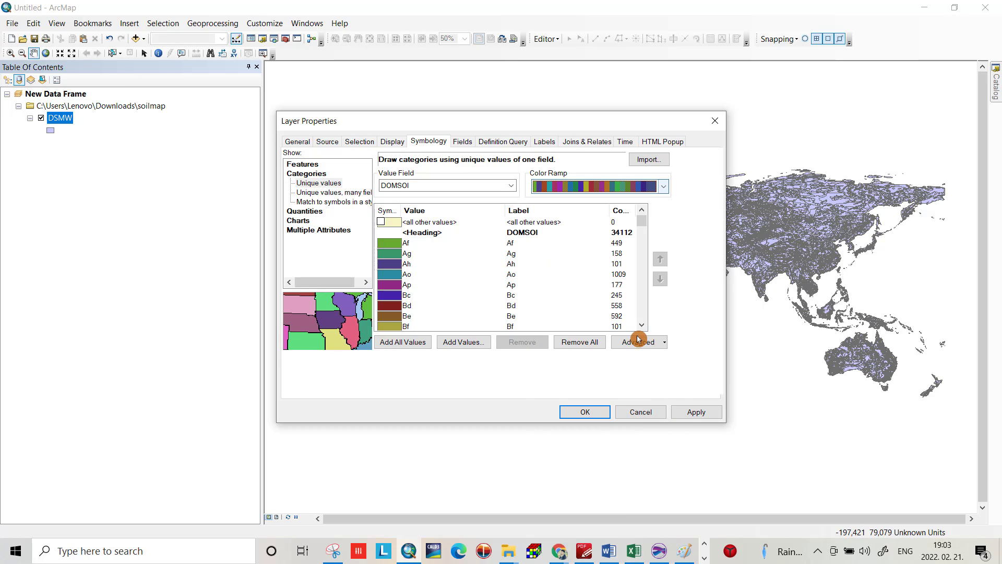
pyautogui.click(694, 412)
pyautogui.click(600, 412)
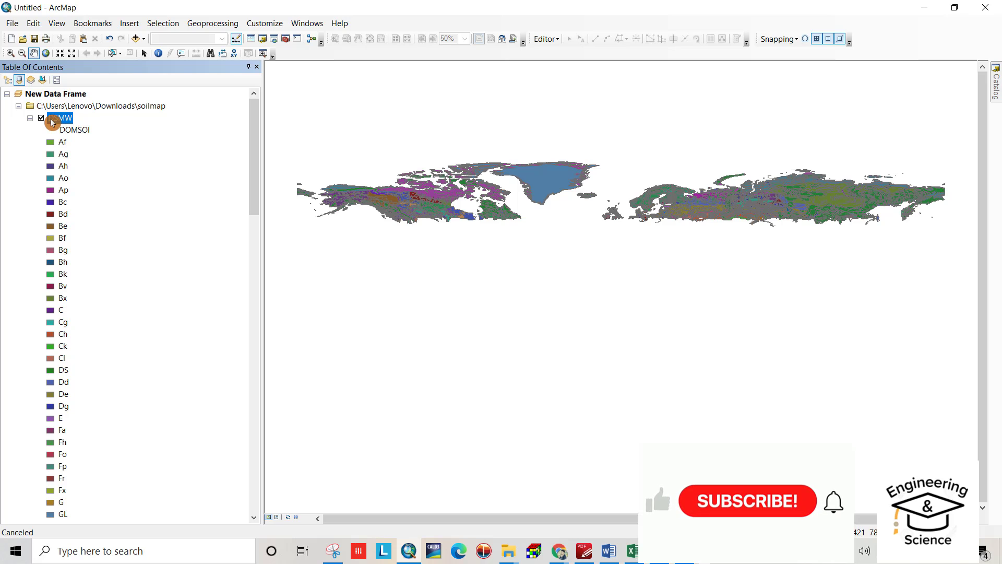
# - Sort the DSMW attribute table alphabetically by the COUNTRY column
pyautogui.rightClick(59, 121)
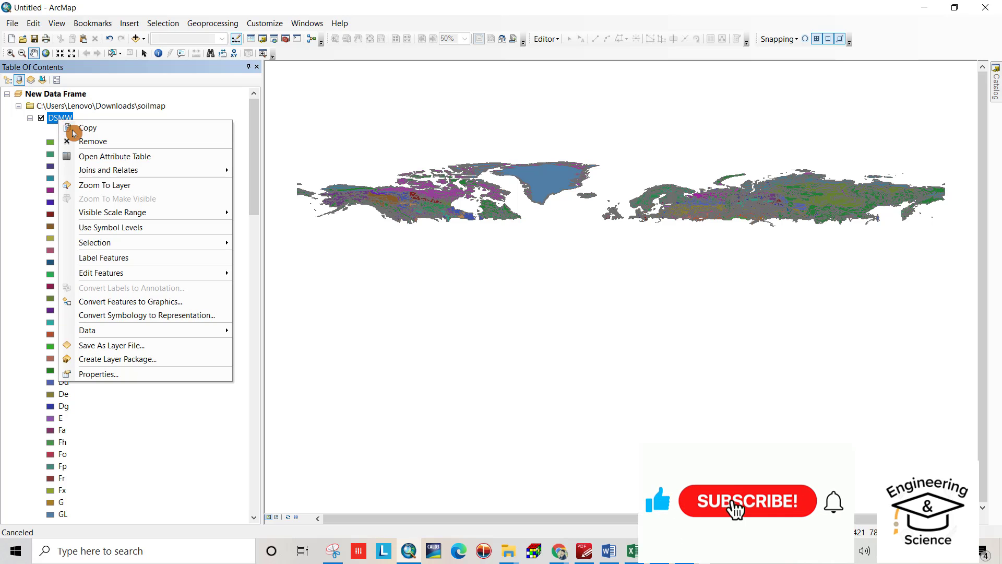
pyautogui.click(104, 160)
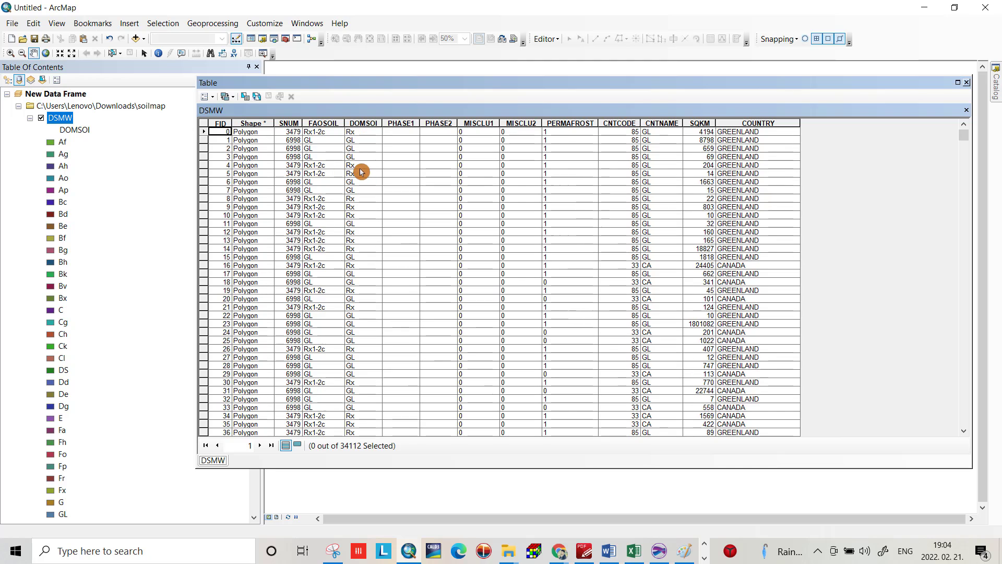
pyautogui.click(756, 123)
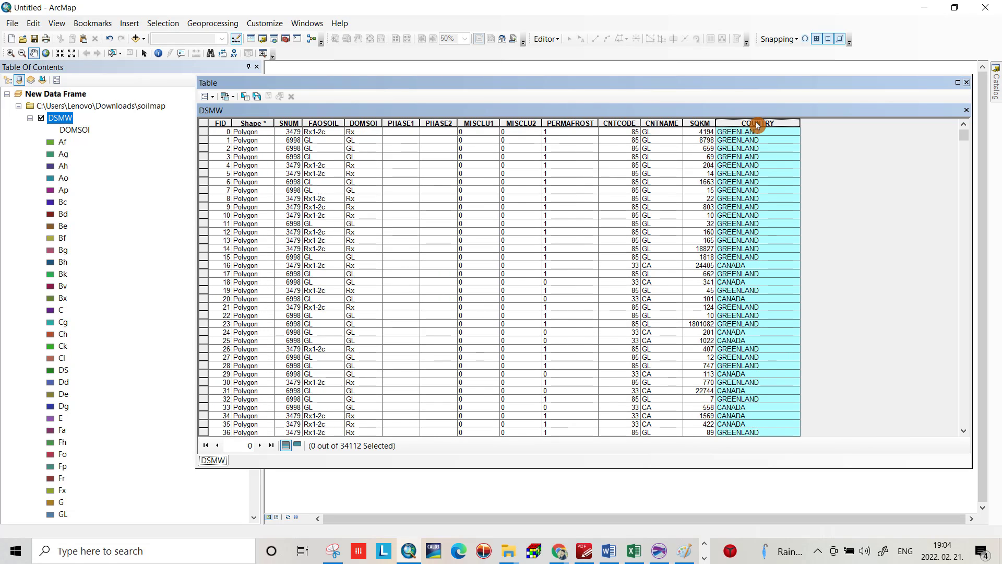
pyautogui.rightClick(756, 123)
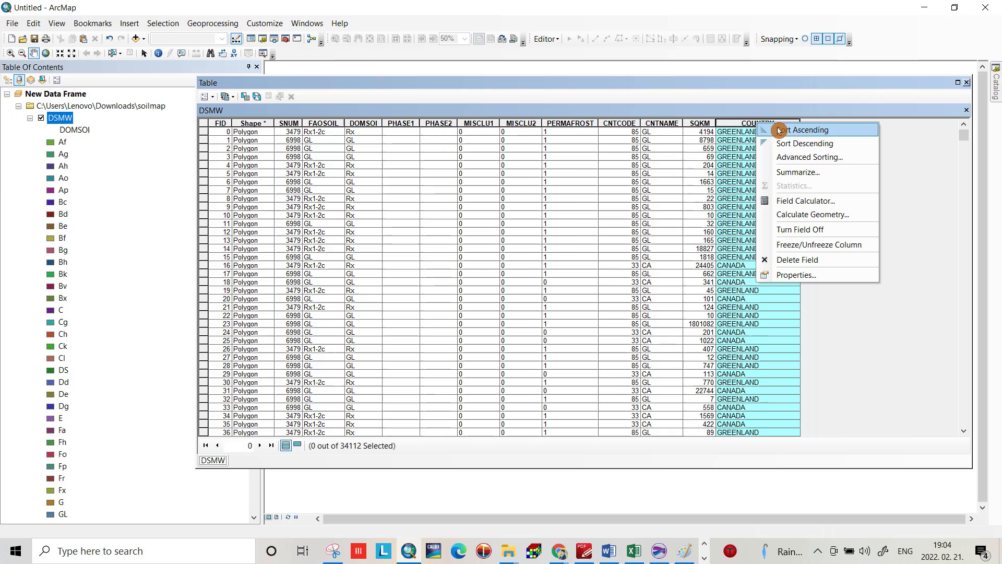
pyautogui.click(798, 131)
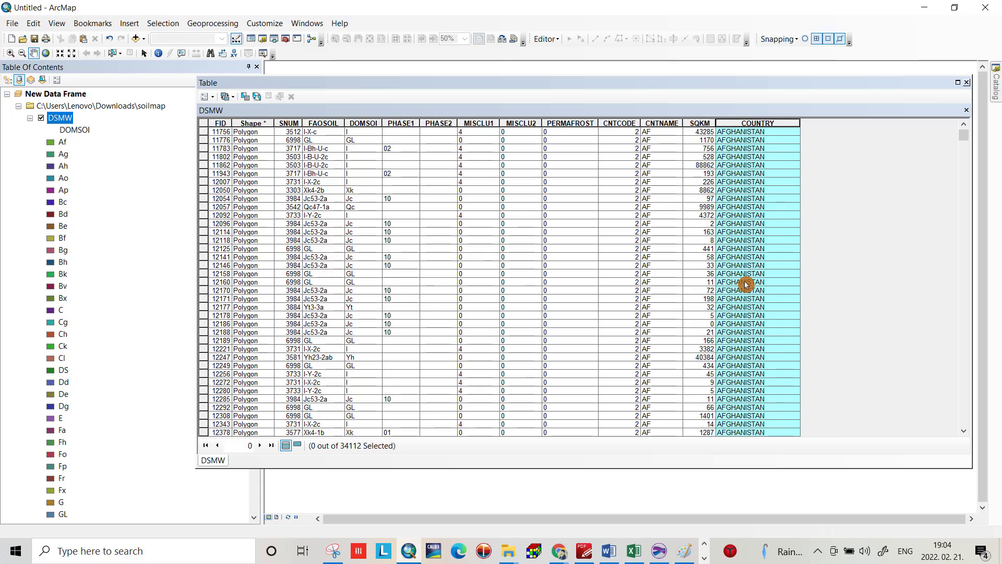
pyautogui.moveTo(966, 137); pyautogui.dragTo(971, 297)
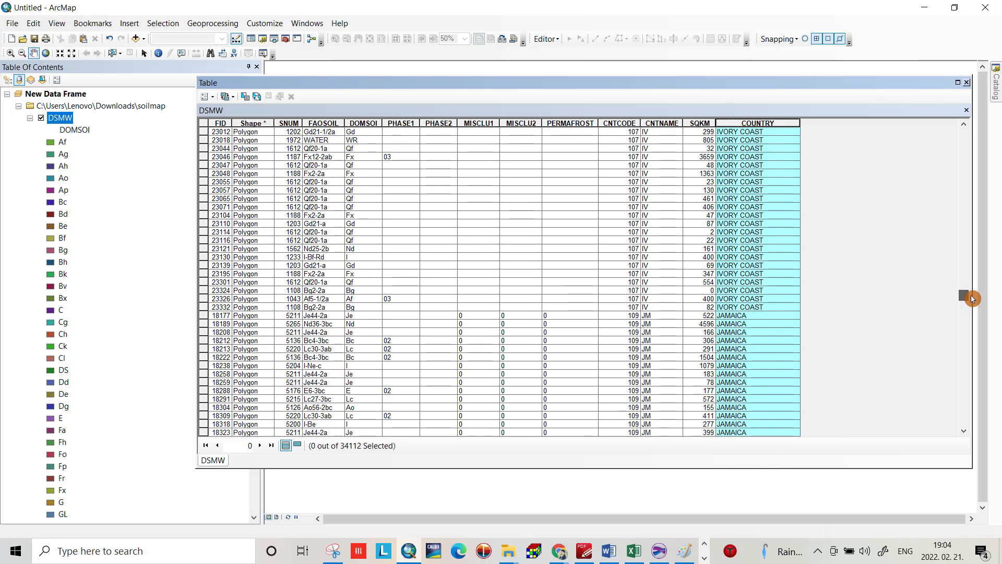
pyautogui.moveTo(972, 297); pyautogui.dragTo(969, 295)
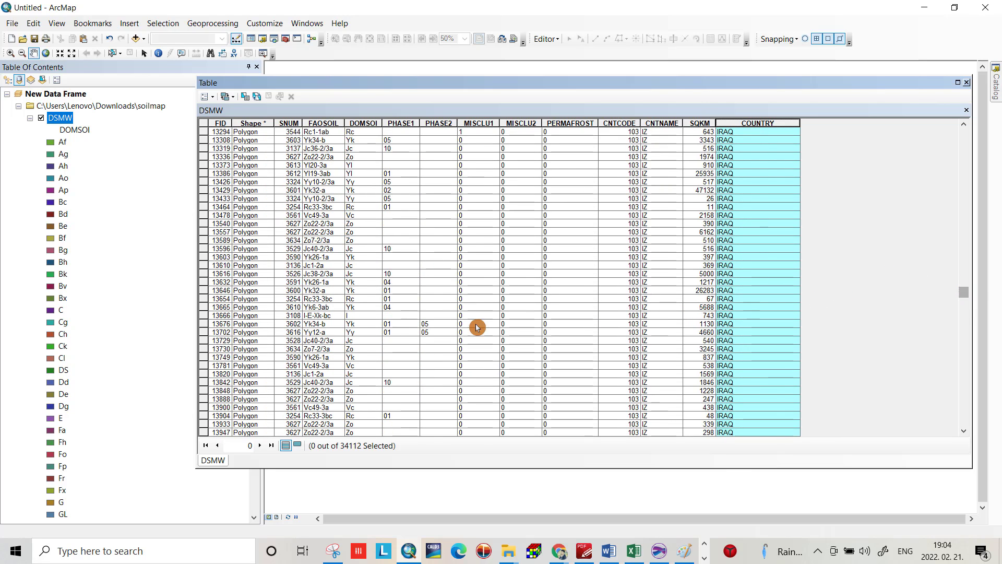
# - Select all 143 IRAQ records in the sorted table
pyautogui.click(204, 189)
pyautogui.scroll(9, 204, 188)
pyautogui.scroll(5, 204, 189)
pyautogui.scroll(5, 235, 212)
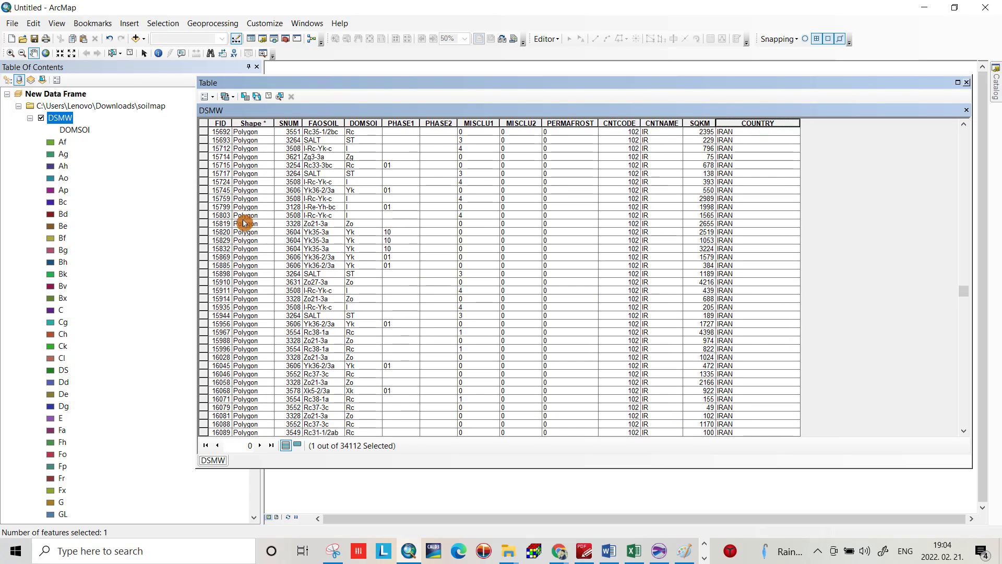
pyautogui.scroll(-9, 244, 223)
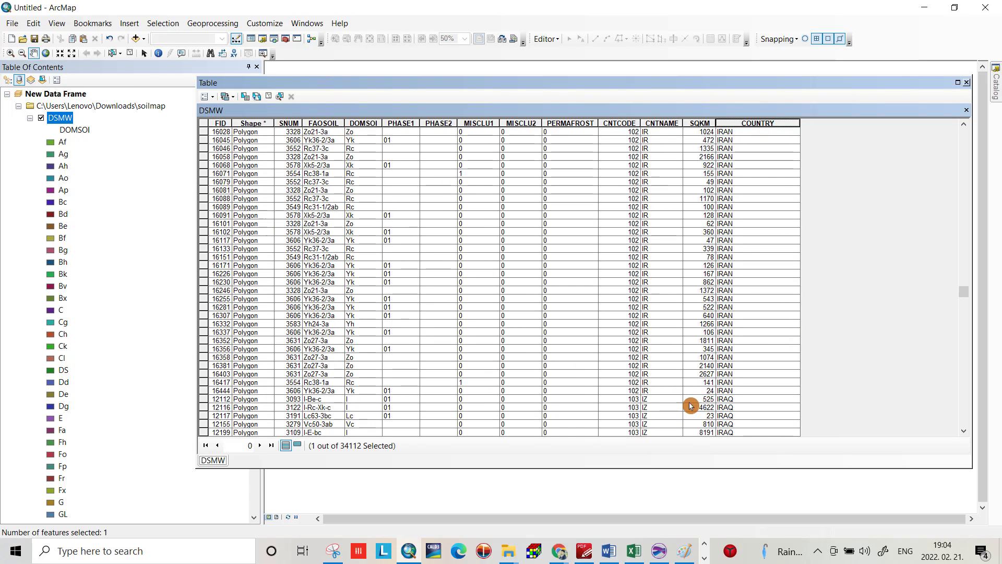
pyautogui.click(205, 390)
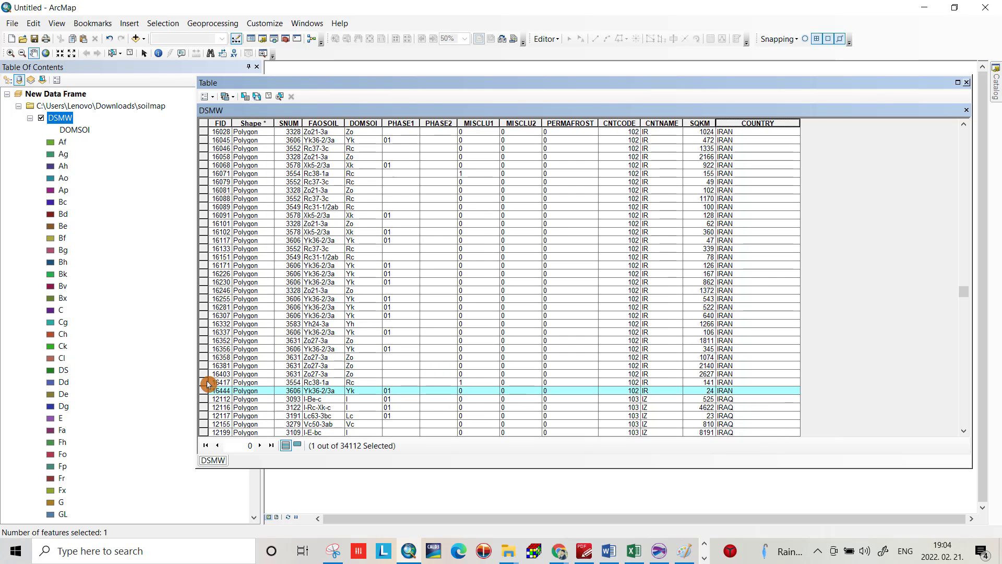
pyautogui.scroll(-3, 208, 383)
pyautogui.scroll(-3, 208, 384)
pyautogui.scroll(-3, 208, 383)
pyautogui.scroll(-3, 208, 382)
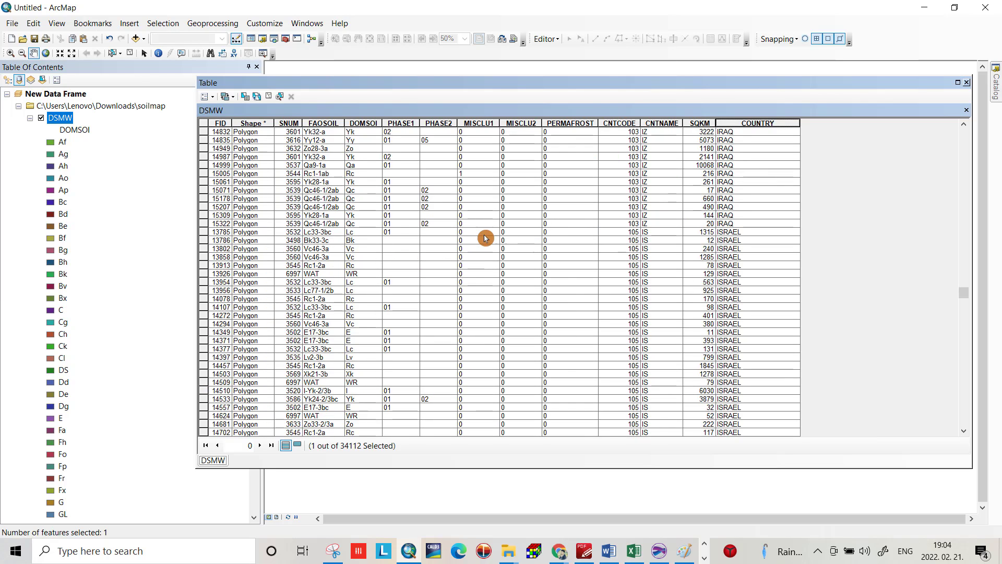
pyautogui.keyDown('shift'); pyautogui.click(203, 226); pyautogui.keyUp('shift')
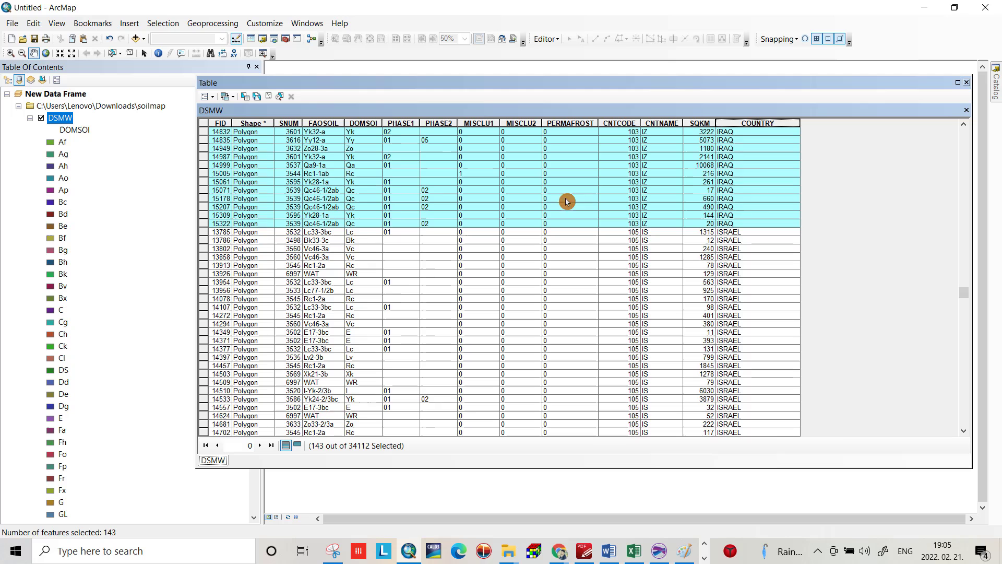
pyautogui.scroll(10, 727, 305)
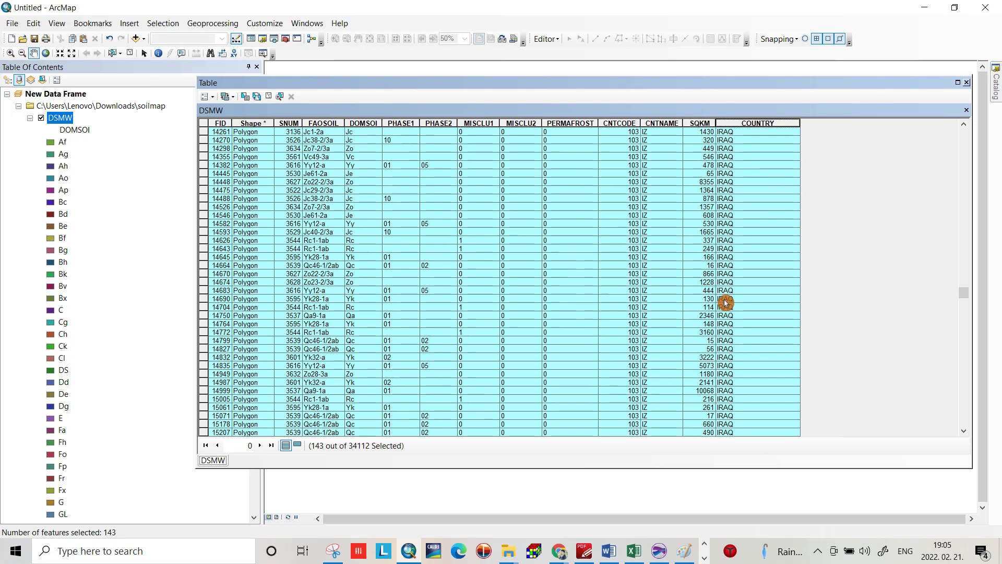
pyautogui.scroll(10, 719, 291)
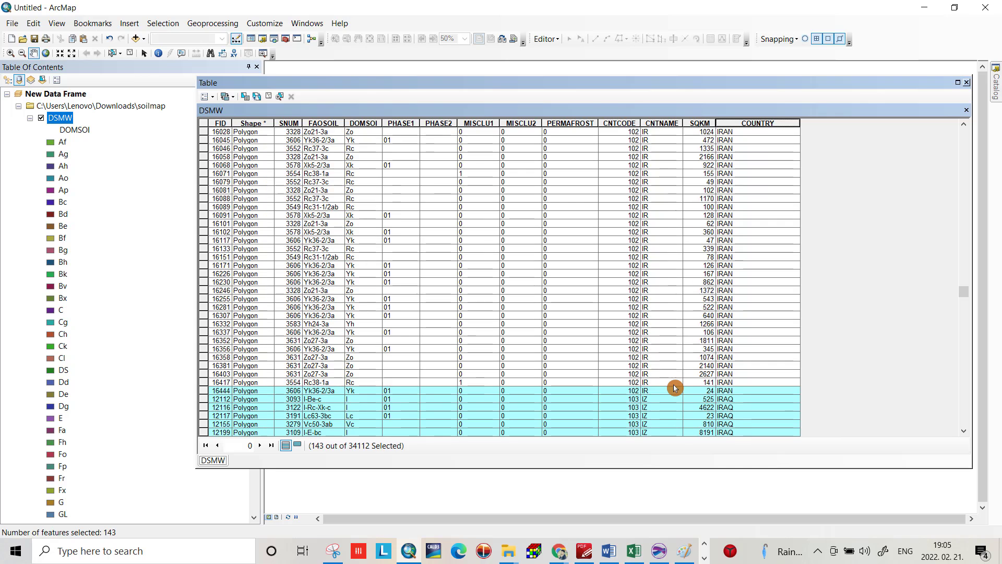
# - Start exporting the selected DSMW features with the soilmap folder as output location
pyautogui.click(967, 86)
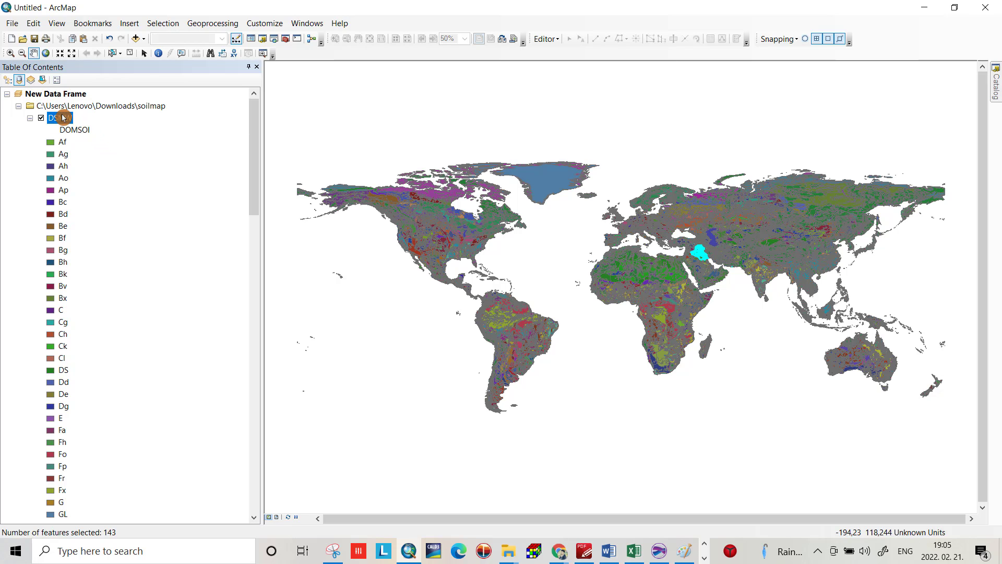
pyautogui.rightClick(62, 117)
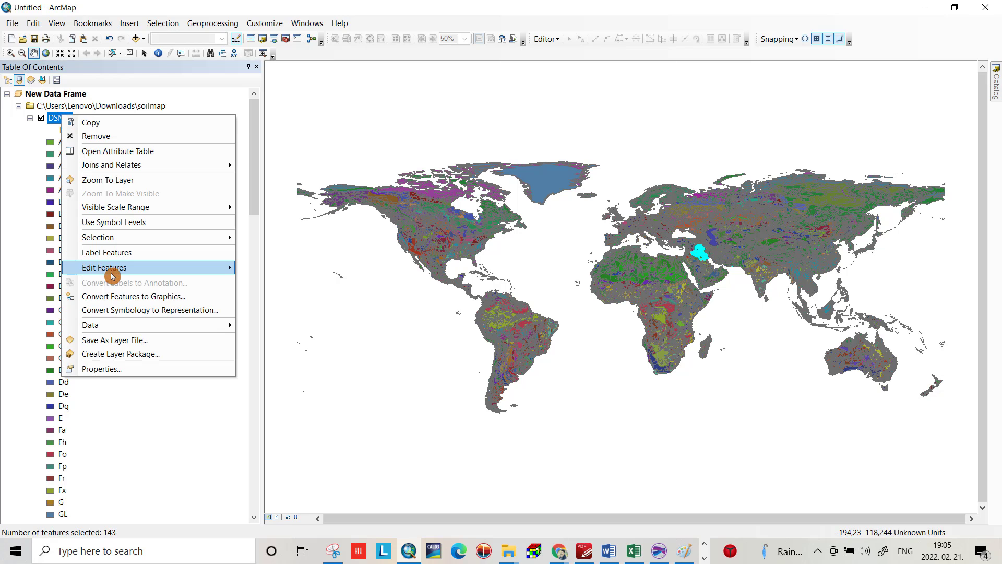
pyautogui.moveTo(91, 324)
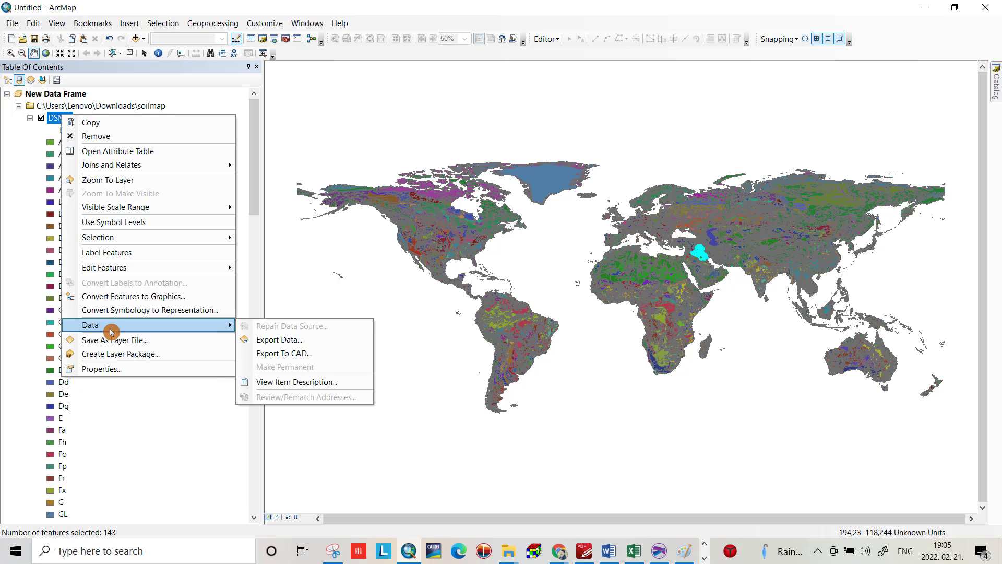
pyautogui.click(276, 338)
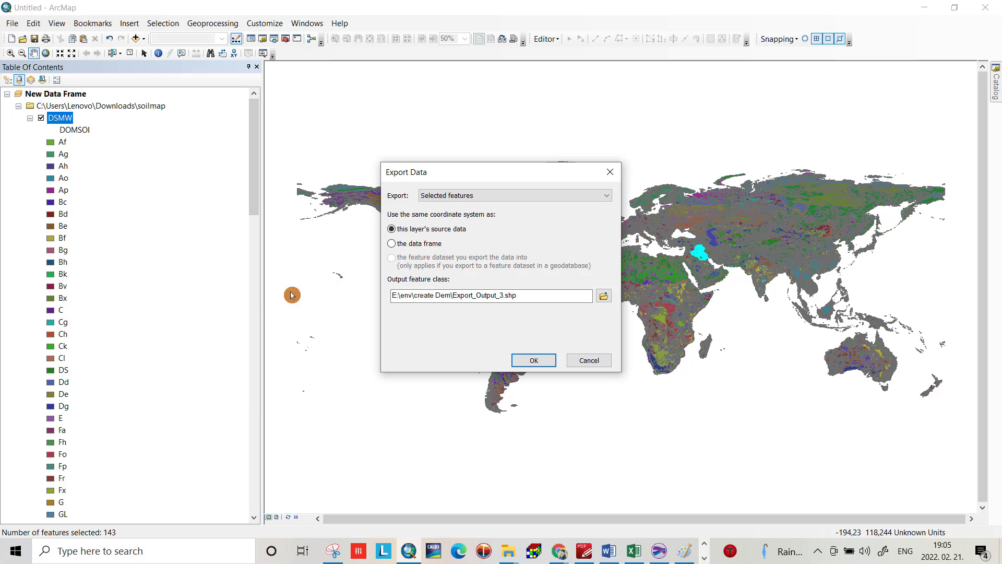
pyautogui.click(489, 293)
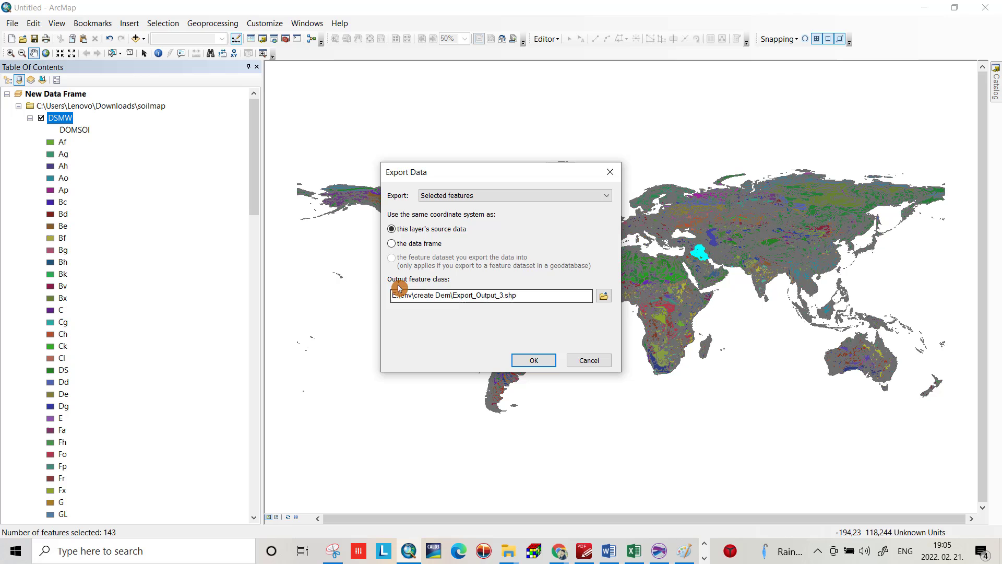
pyautogui.click(604, 297)
pyautogui.click(603, 296)
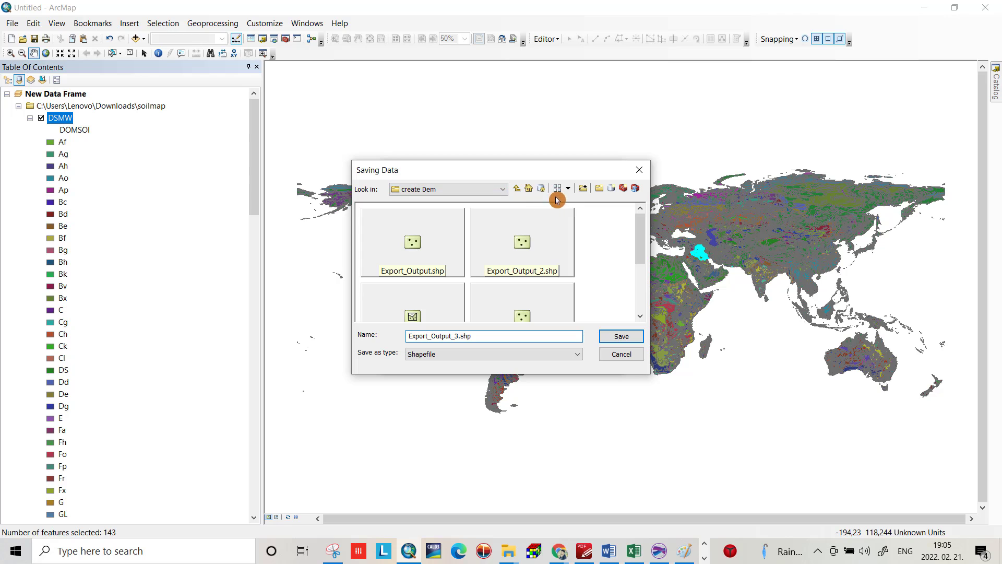
pyautogui.click(581, 193)
pyautogui.press('Escape')
pyautogui.click(502, 189)
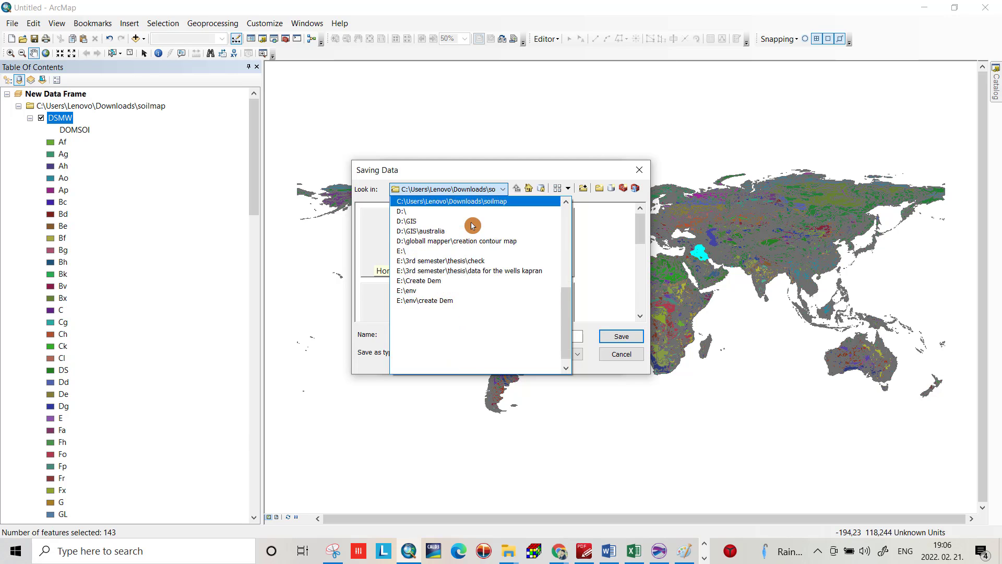
pyautogui.click(471, 222)
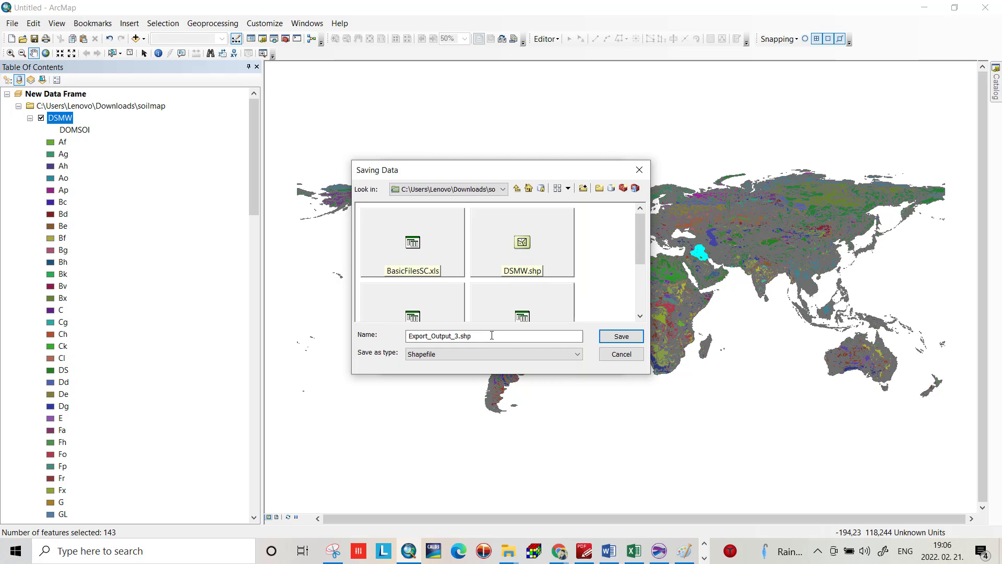
# - Save the export as Iraqsoilmap shapefile and add it to the map as a layer
pyautogui.moveTo(509, 337); pyautogui.dragTo(413, 336)
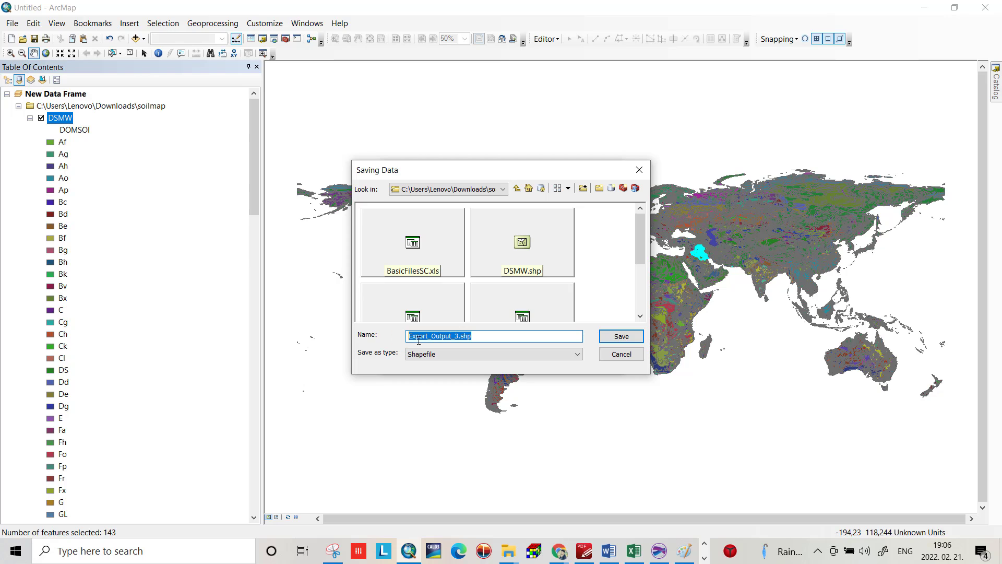
pyautogui.write('1')
pyautogui.click(626, 335)
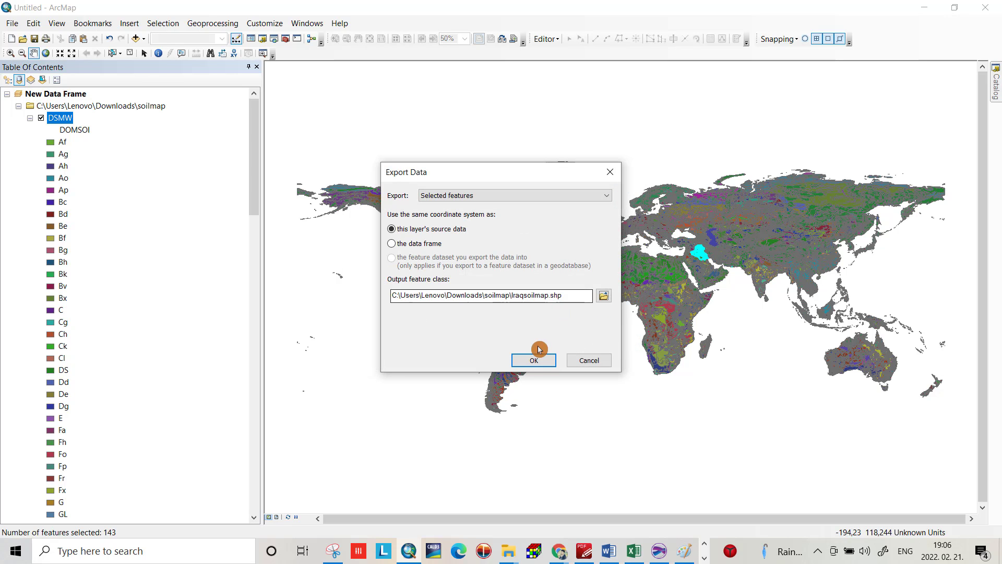
pyautogui.click(533, 360)
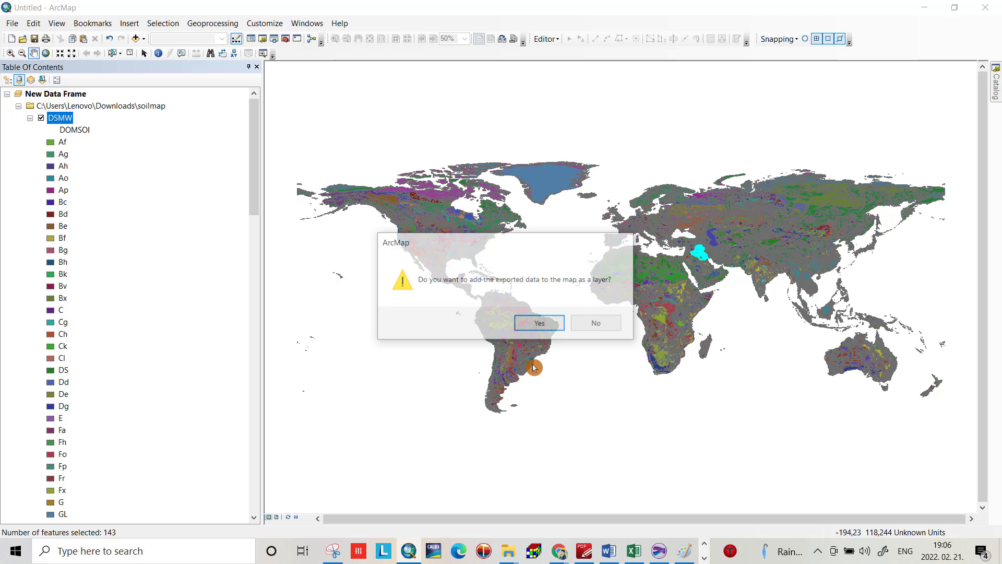
pyautogui.click(535, 324)
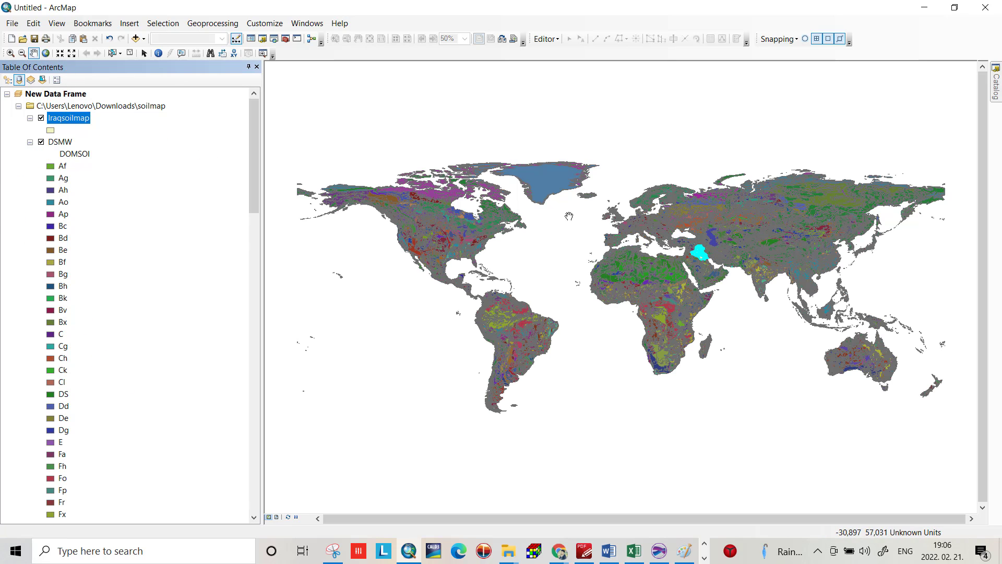
pyautogui.scroll(-1, 750, 230)
pyautogui.scroll(1, 735, 235)
pyautogui.scroll(2, 728, 238)
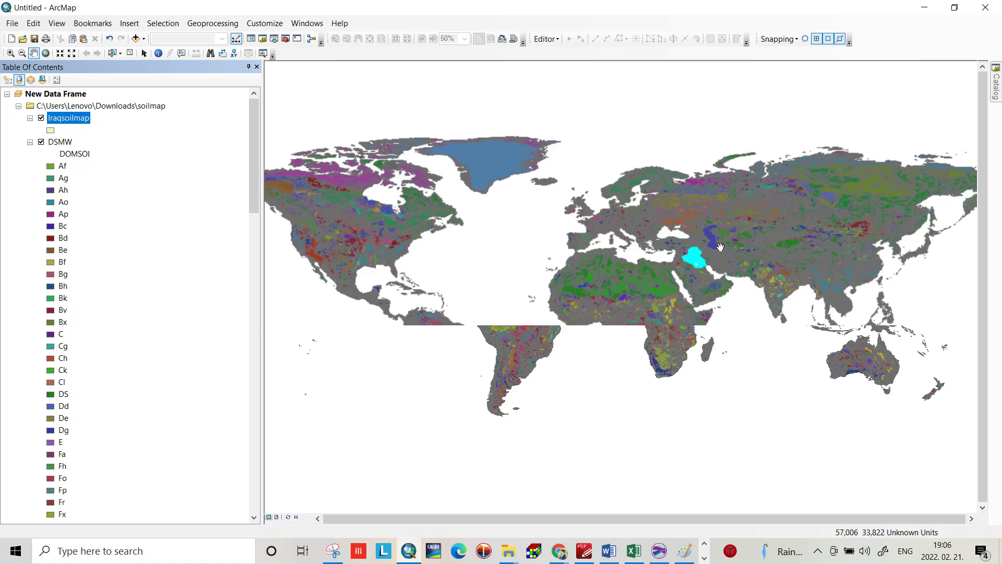
pyautogui.scroll(2, 720, 246)
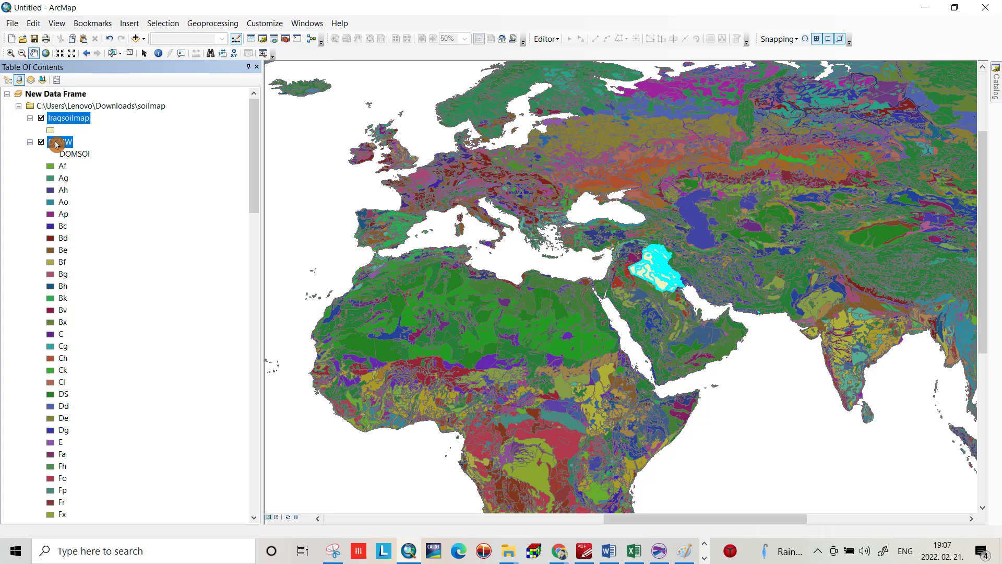
# - Remove the DSMW world layer and zoom the map to the Iraqsoilmap layer's extent
pyautogui.rightClick(55, 145)
pyautogui.click(78, 161)
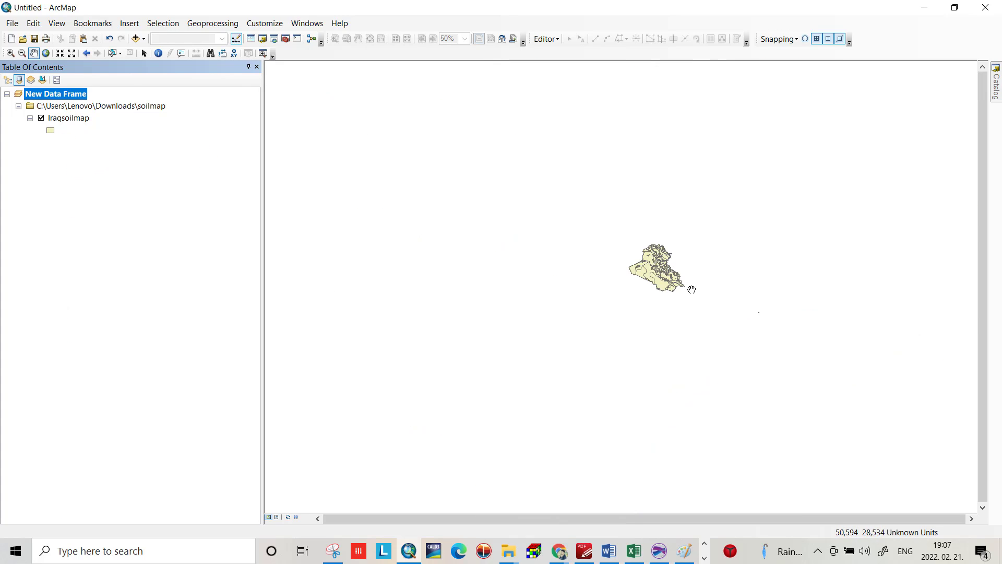
pyautogui.scroll(-2, 665, 273)
pyautogui.scroll(-2, 649, 235)
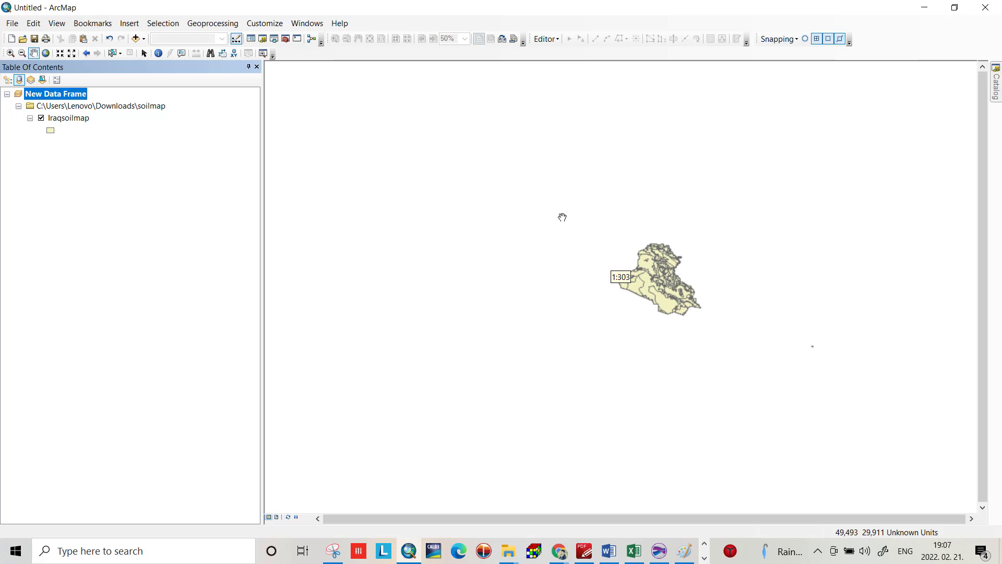
pyautogui.click(66, 113)
pyautogui.rightClick(70, 118)
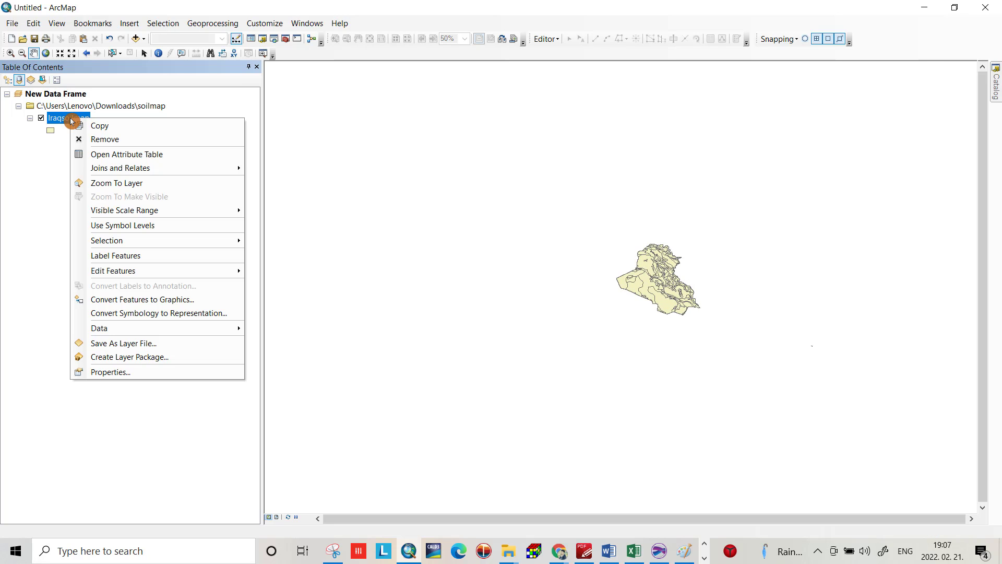
pyautogui.click(110, 182)
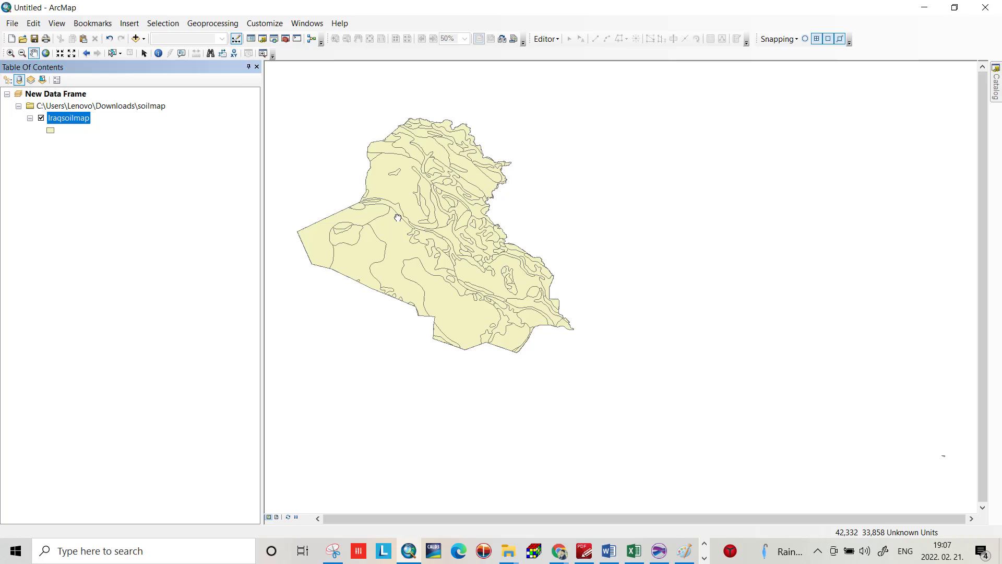
pyautogui.moveTo(398, 218); pyautogui.dragTo(524, 243)
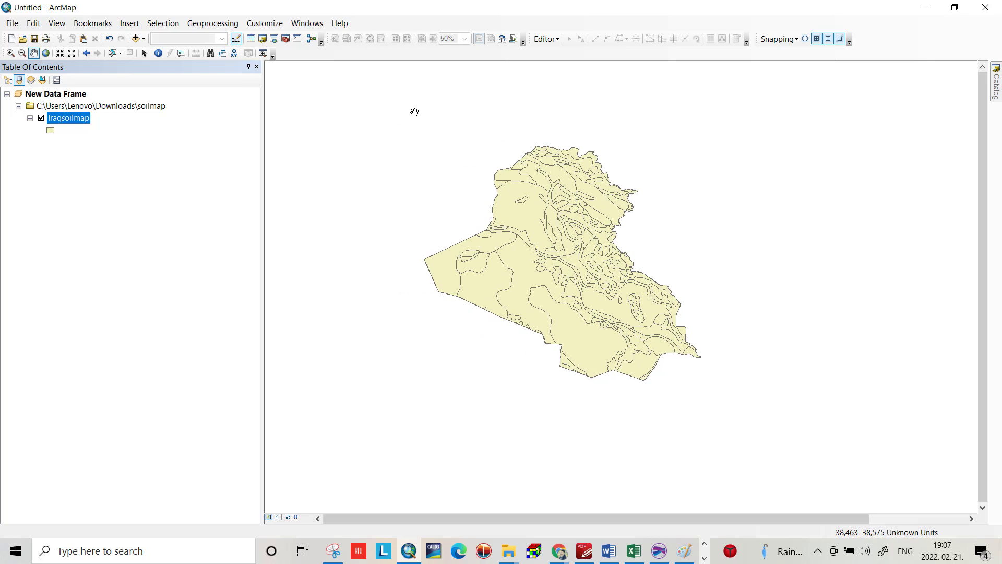
pyautogui.rightClick(60, 123)
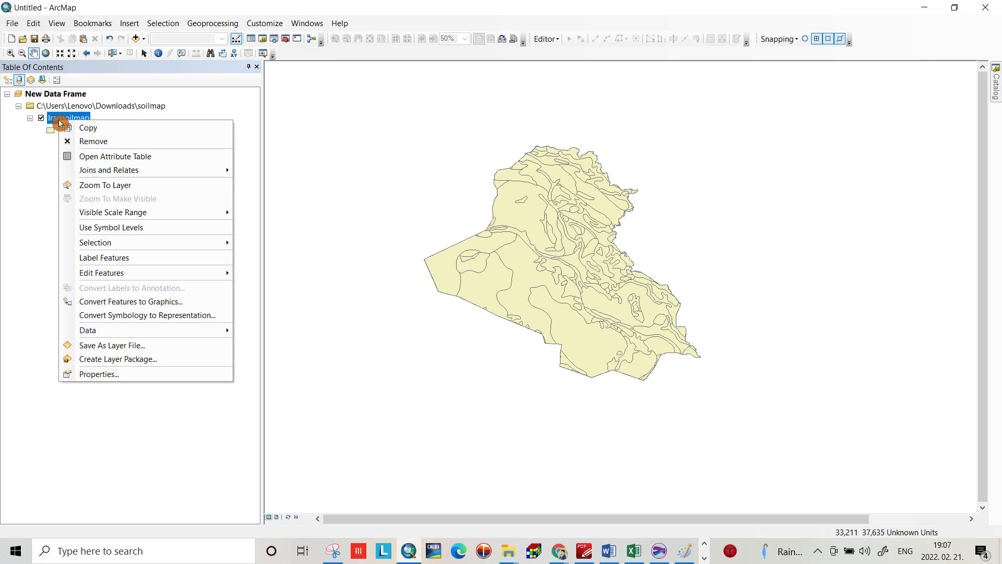
# - Draw Iraqsoilmap by unique DOMSOI values with all values added and a colour ramp applied
pyautogui.click(105, 375)
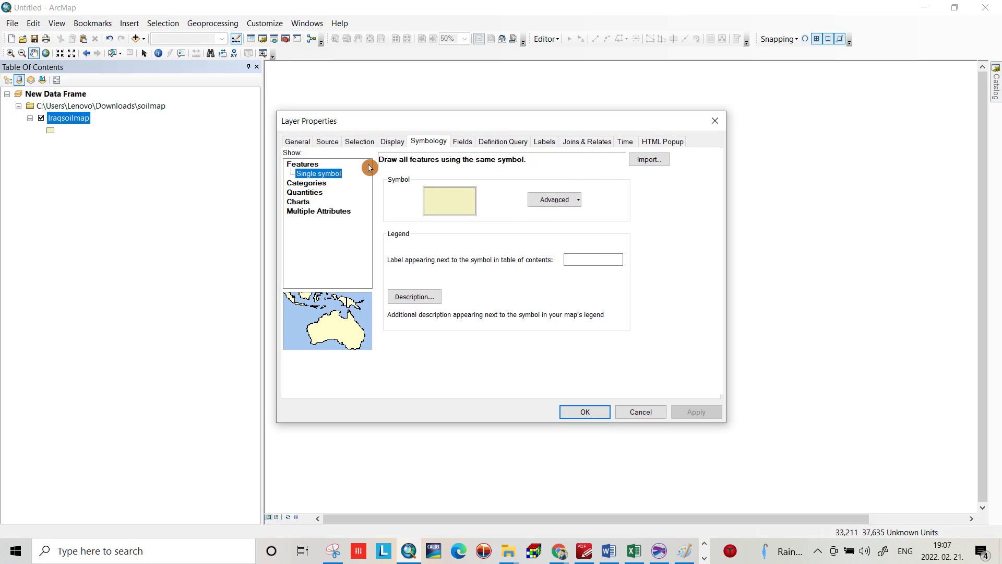
pyautogui.click(321, 186)
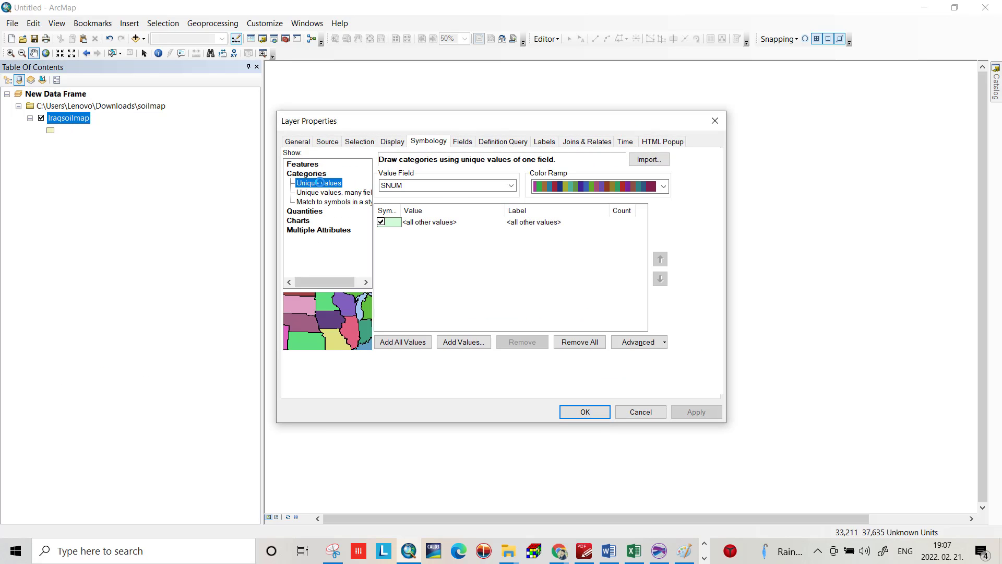
pyautogui.click(515, 188)
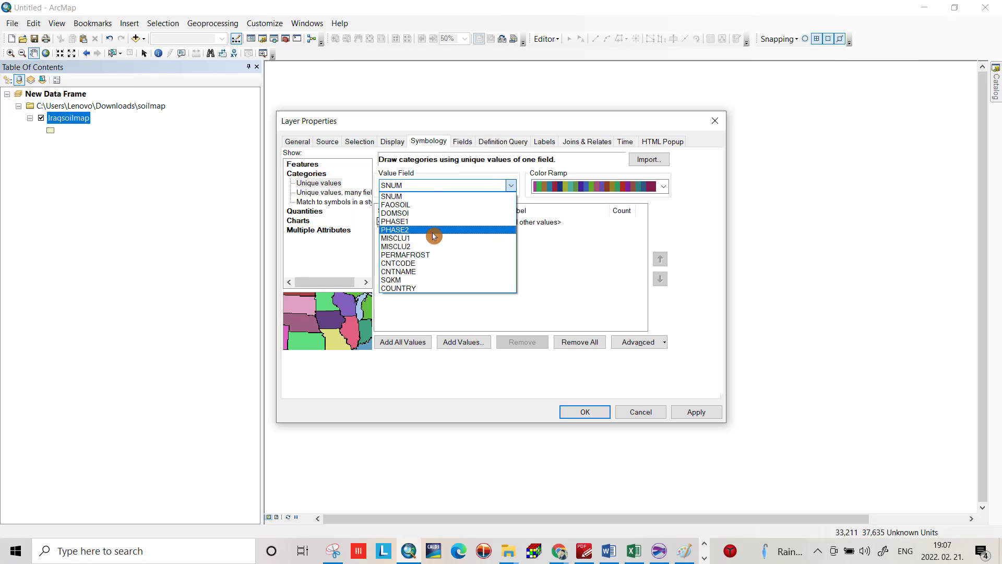
pyautogui.click(410, 217)
pyautogui.click(386, 223)
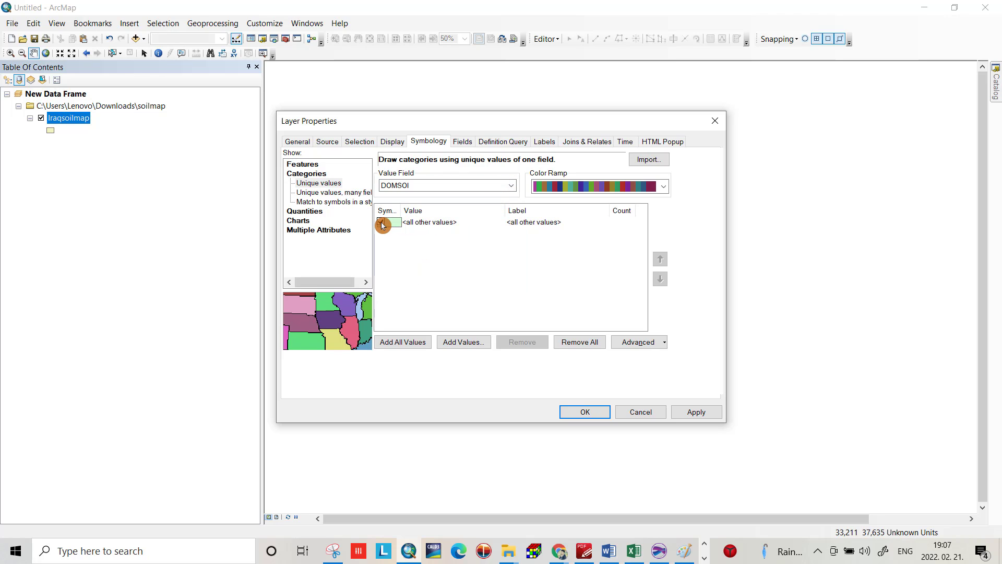
pyautogui.click(402, 342)
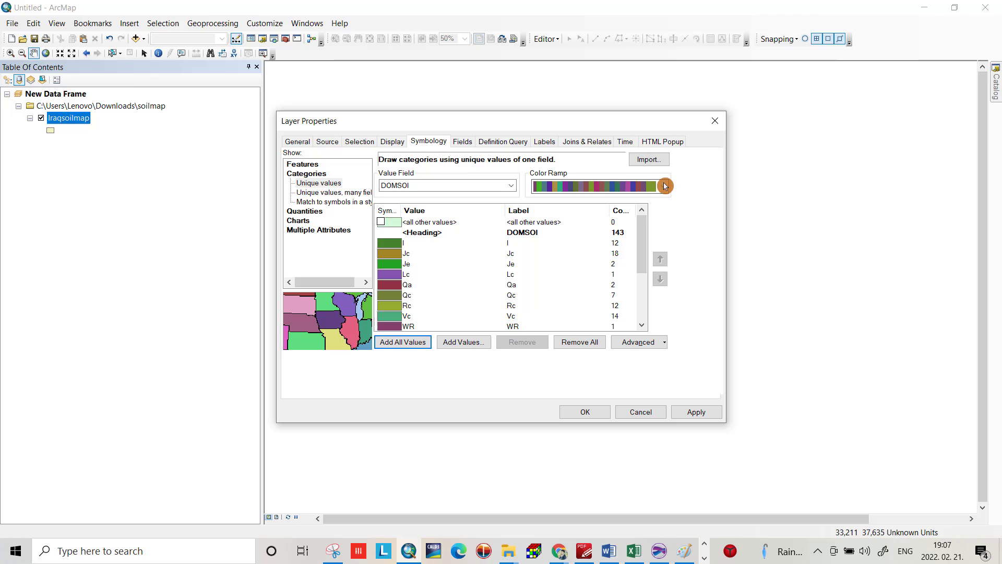
pyautogui.scroll(-1, 576, 190)
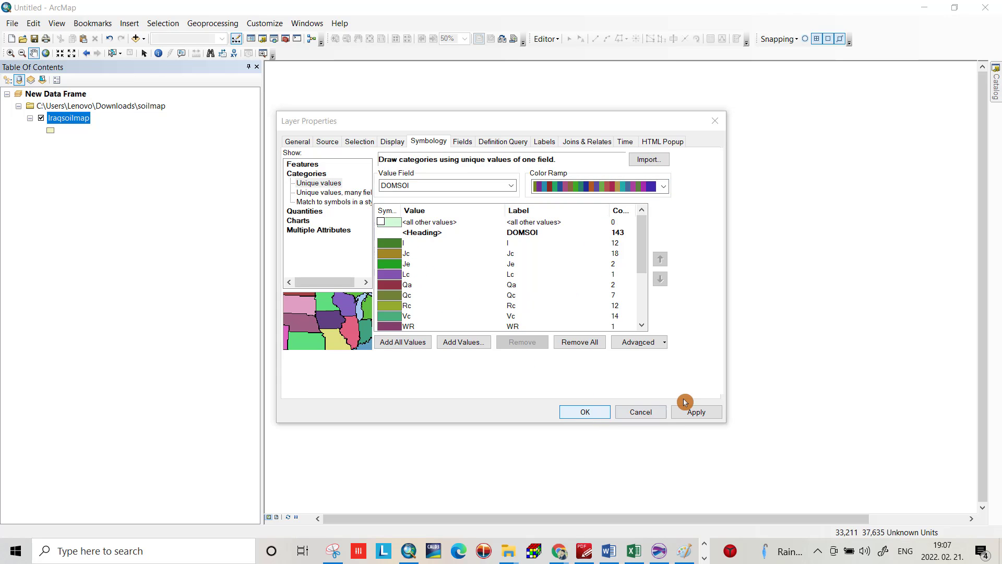
pyautogui.click(696, 412)
pyautogui.click(585, 410)
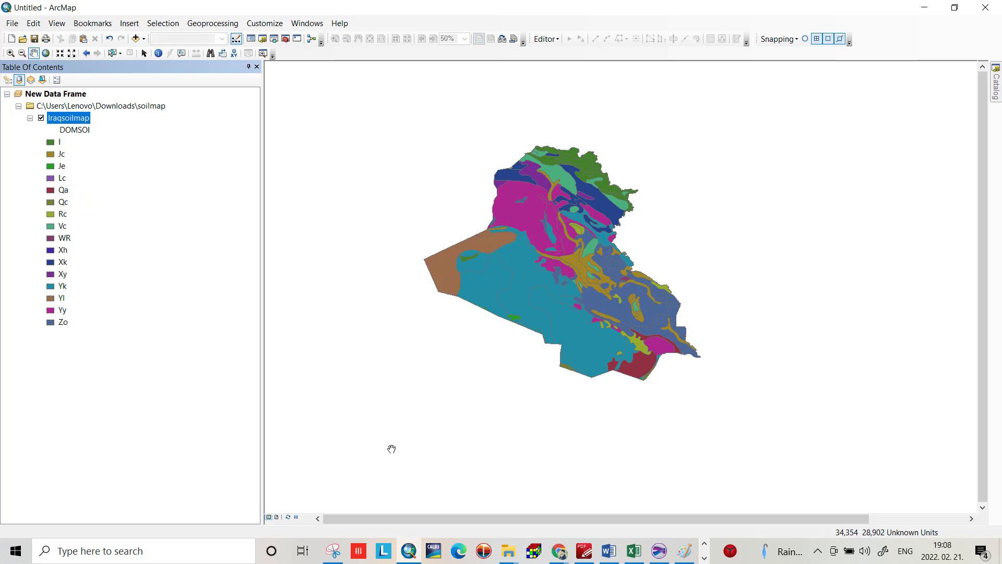
pyautogui.moveTo(558, 550)
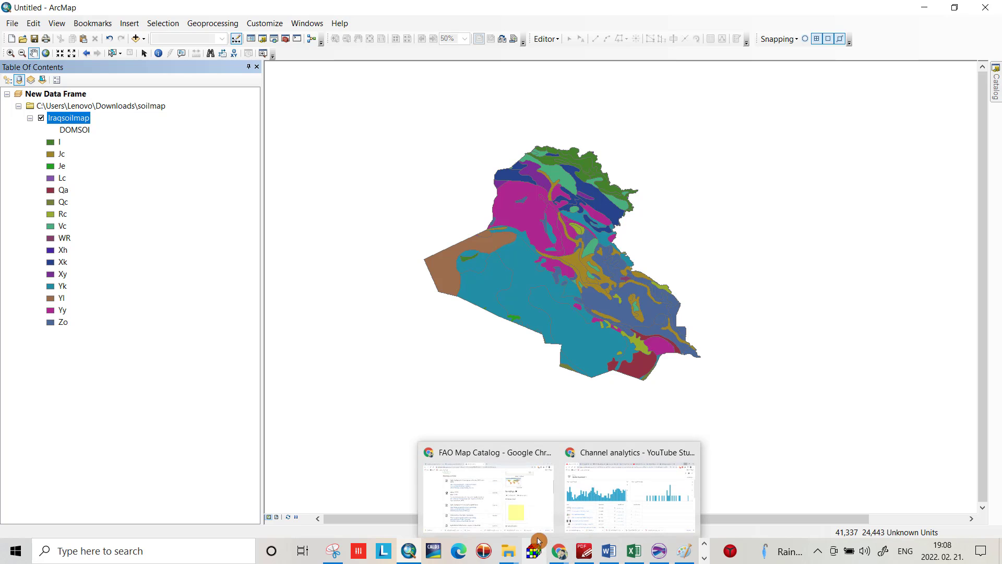
# - Search Google Images for 'soil map world with legend' and reach the Universität Hamburg soil map page
pyautogui.click(532, 501)
pyautogui.click(485, 10)
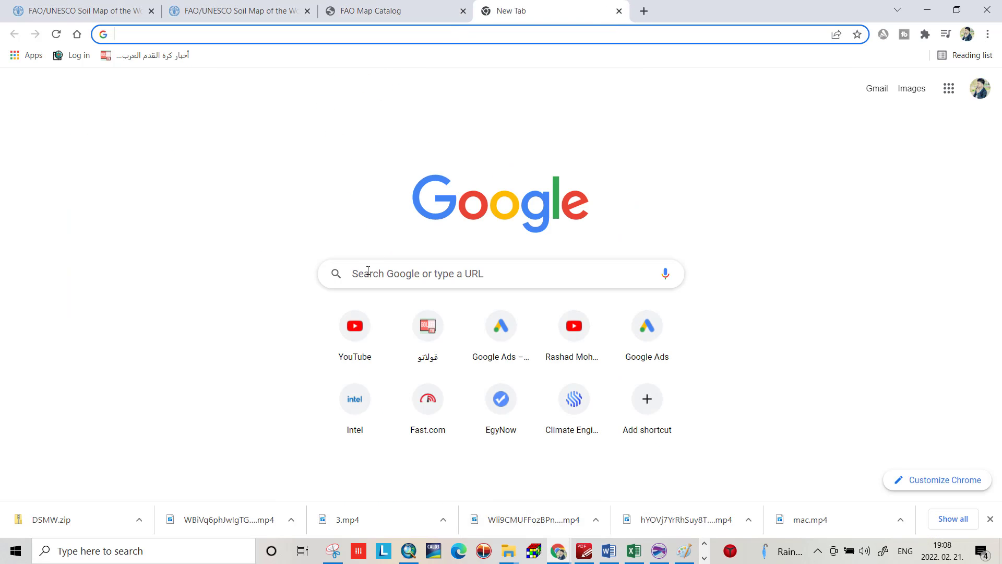
pyautogui.click(366, 272)
pyautogui.write('soi')
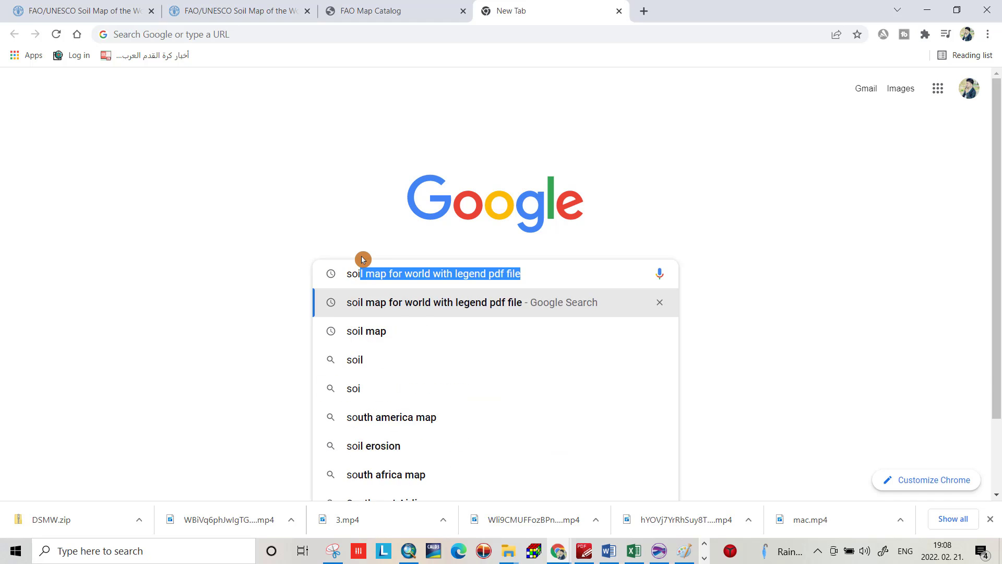
pyautogui.write('l map ')
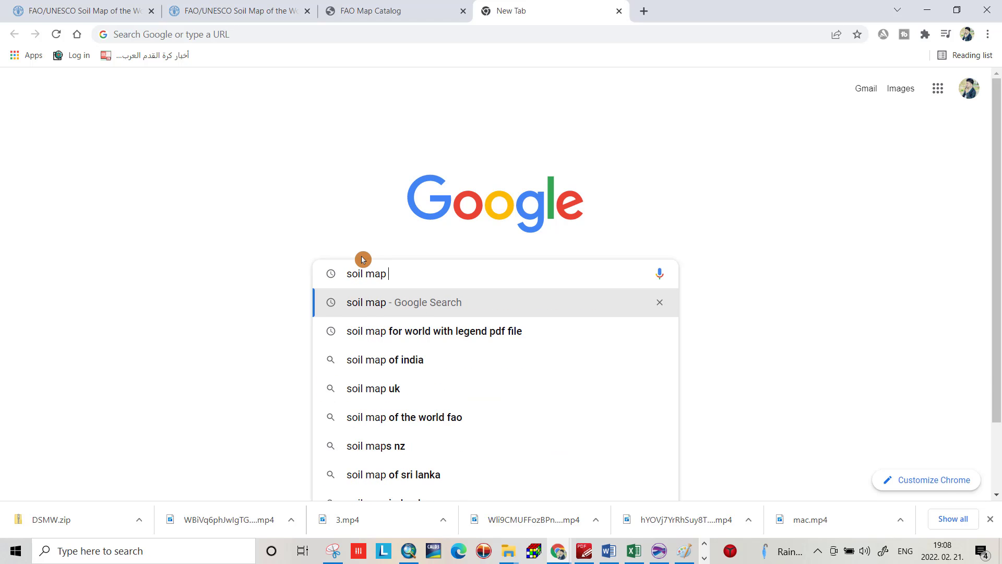
pyautogui.write('world ')
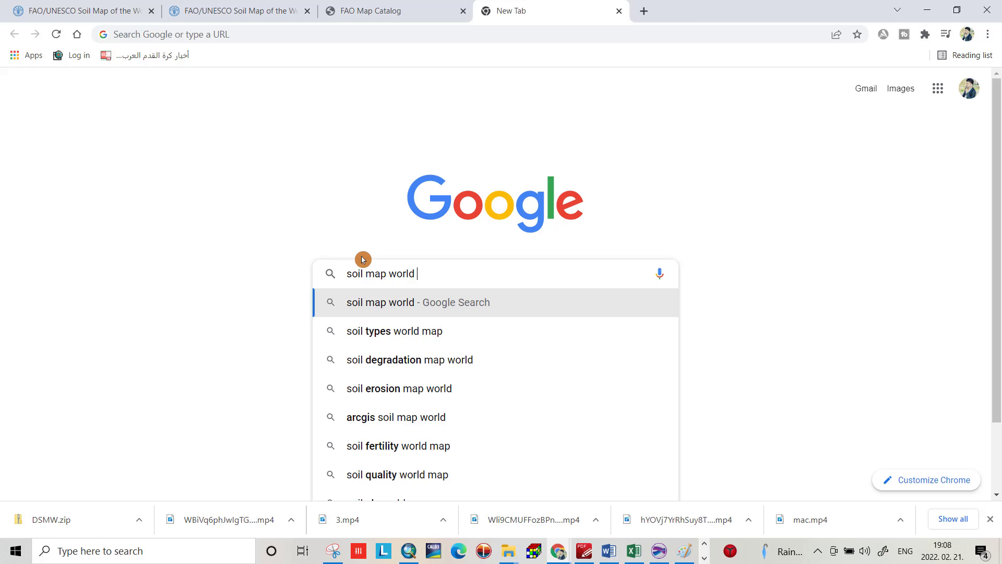
pyautogui.write('with ')
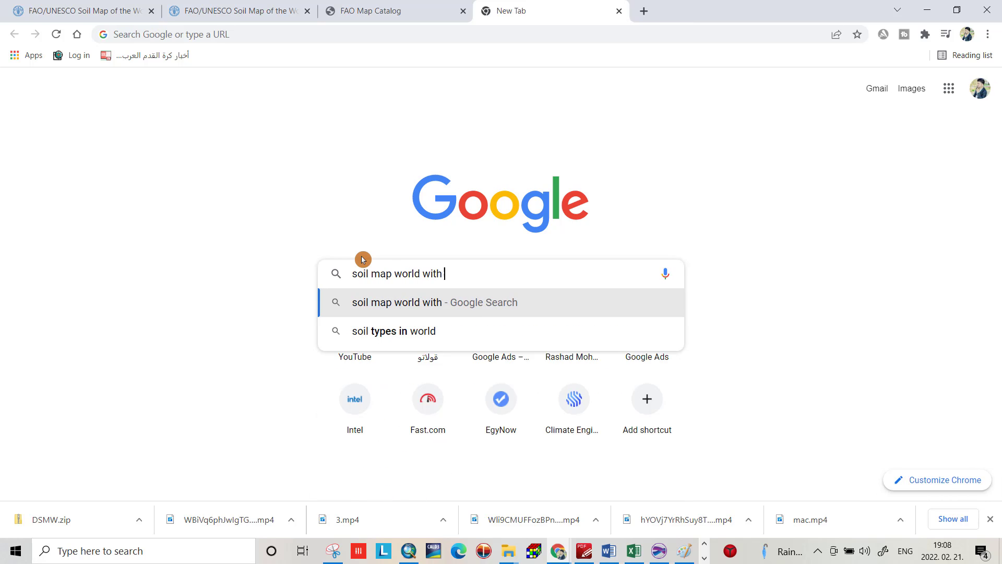
pyautogui.write('legand')
pyautogui.press('Return')
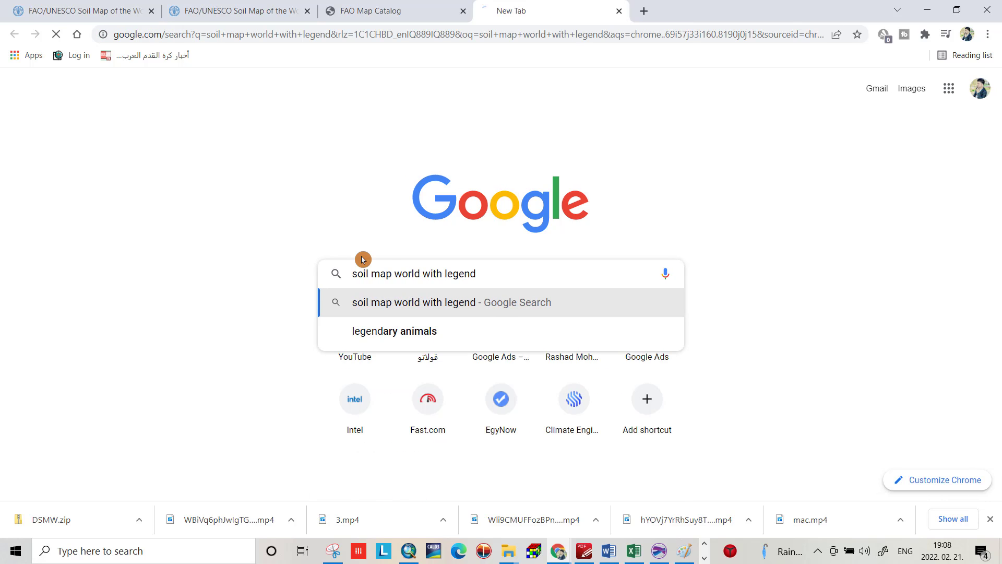
pyautogui.click(253, 168)
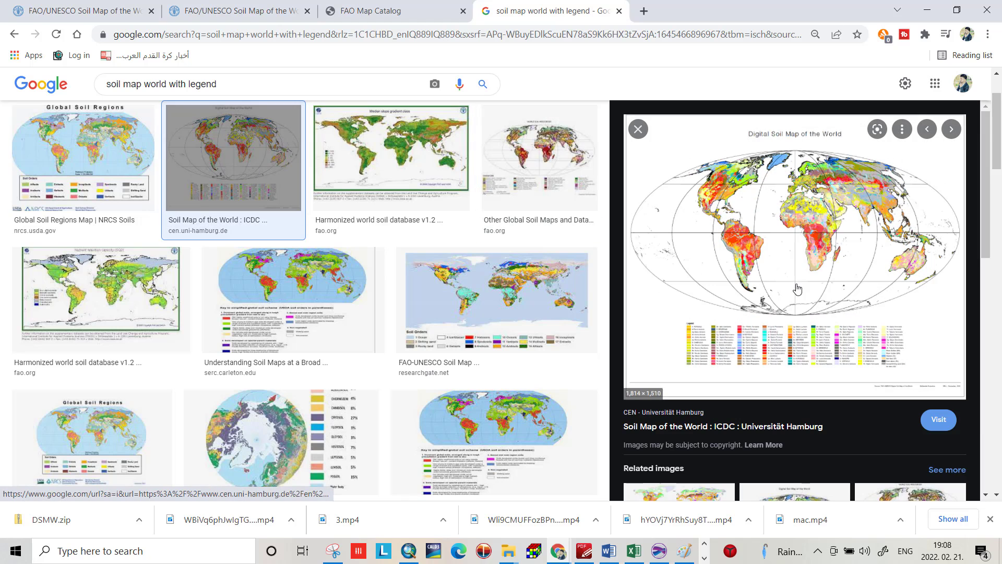
pyautogui.click(779, 257)
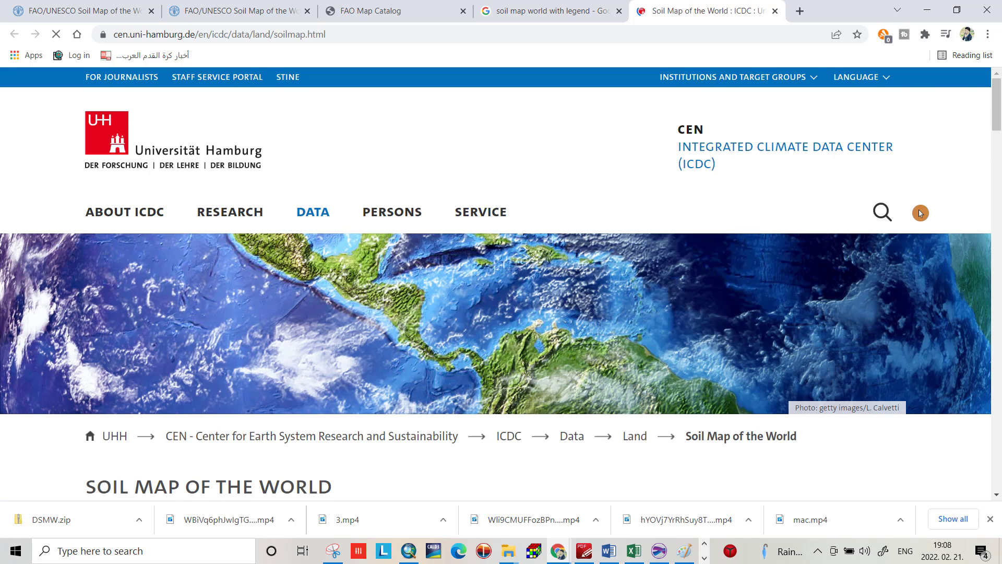
pyautogui.scroll(-5, 400, 243)
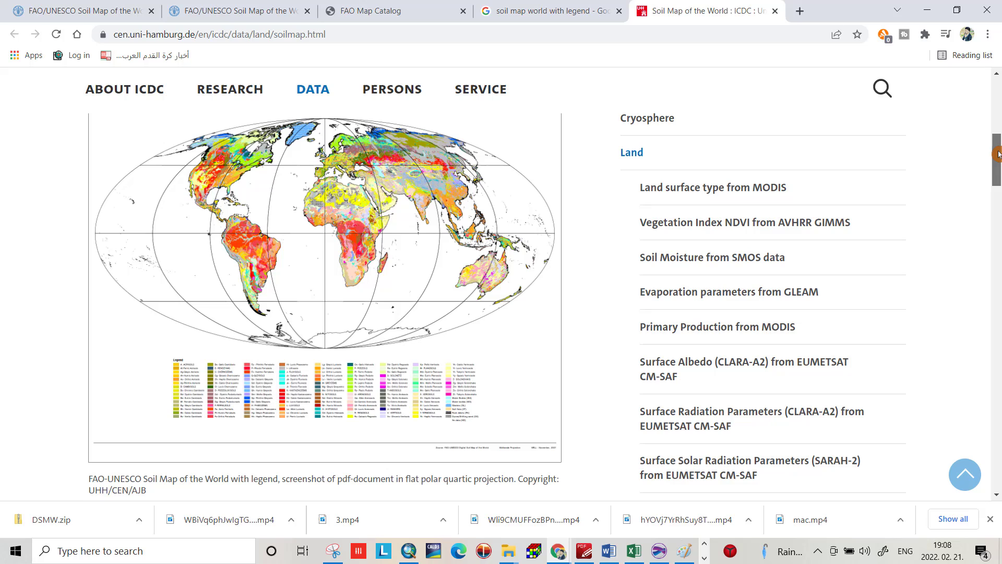
# - Save the world soil map image as pic-world-soil-map.png, replacing the old copy, and show it in its folder
pyautogui.rightClick(372, 233)
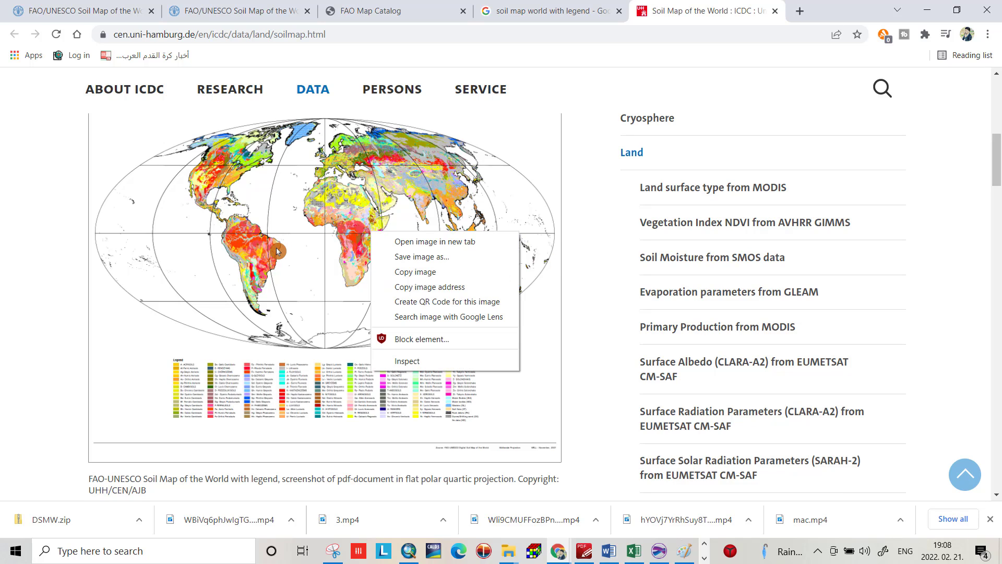
pyautogui.click(408, 257)
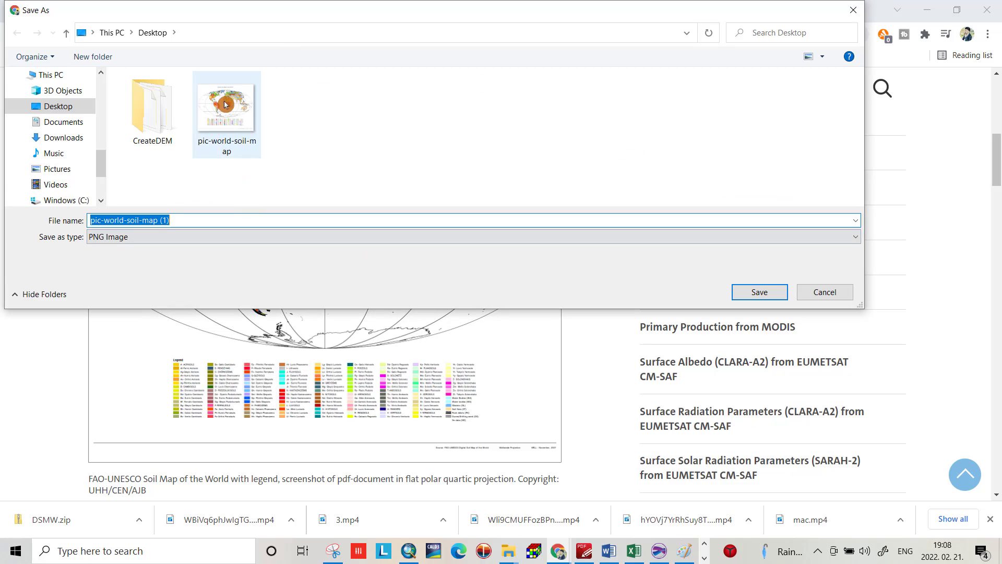
pyautogui.click(226, 104)
pyautogui.click(763, 291)
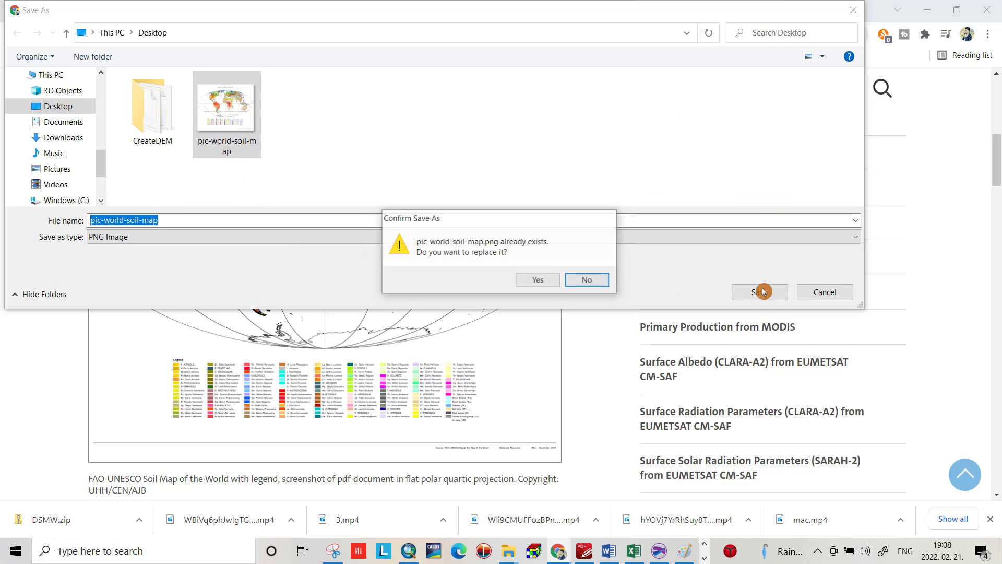
pyautogui.click(539, 280)
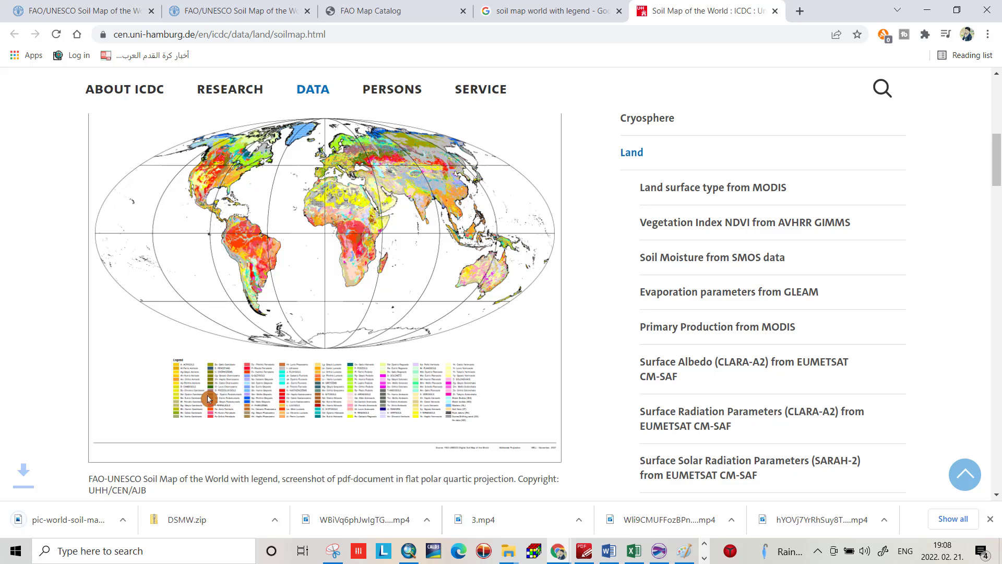
pyautogui.click(139, 520)
pyautogui.click(162, 477)
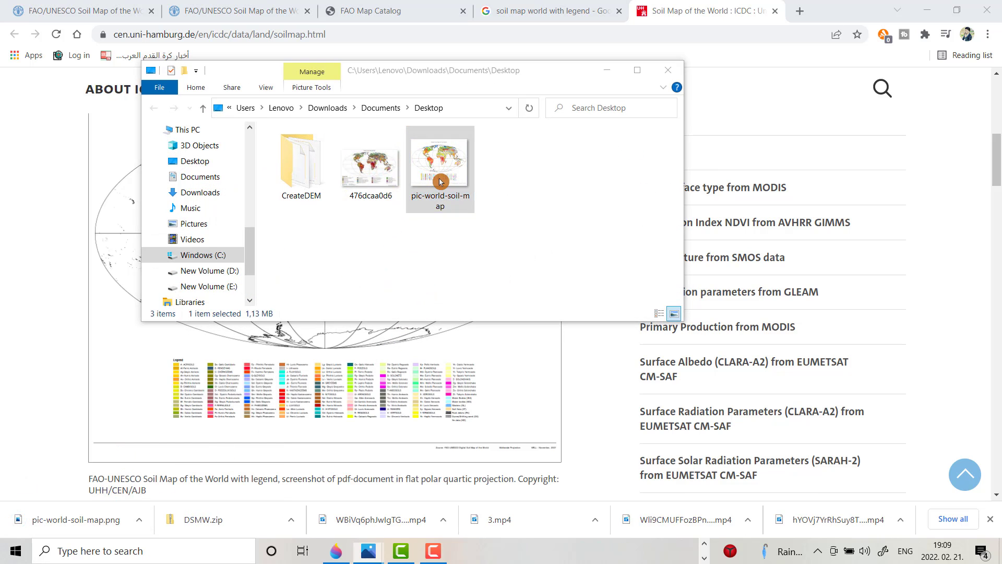
# - View pic-world-soil-map.png and its legend in Photos, then return to ArcMap
pyautogui.doubleClick(439, 181)
pyautogui.scroll(2, 436, 439)
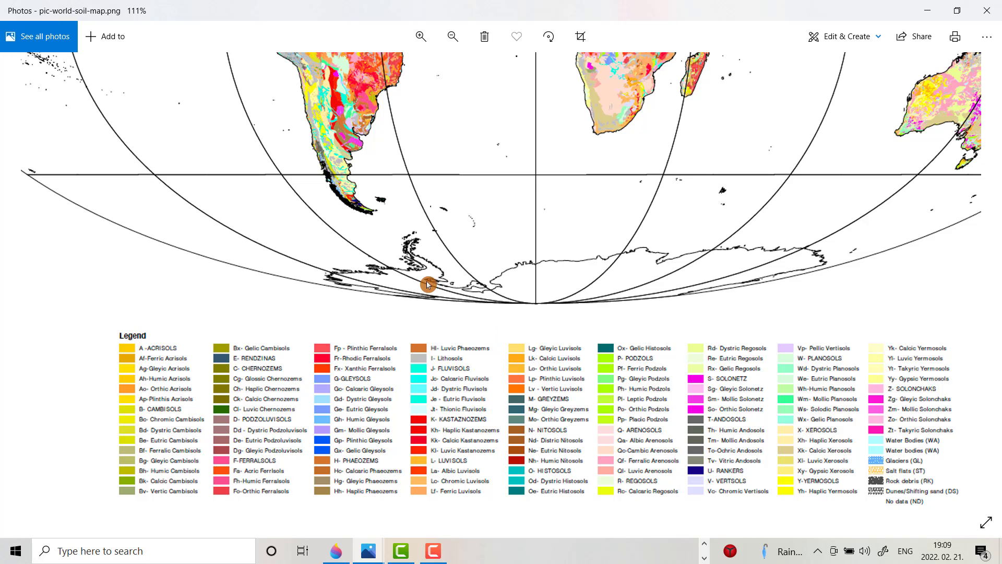
pyautogui.scroll(-3, 425, 284)
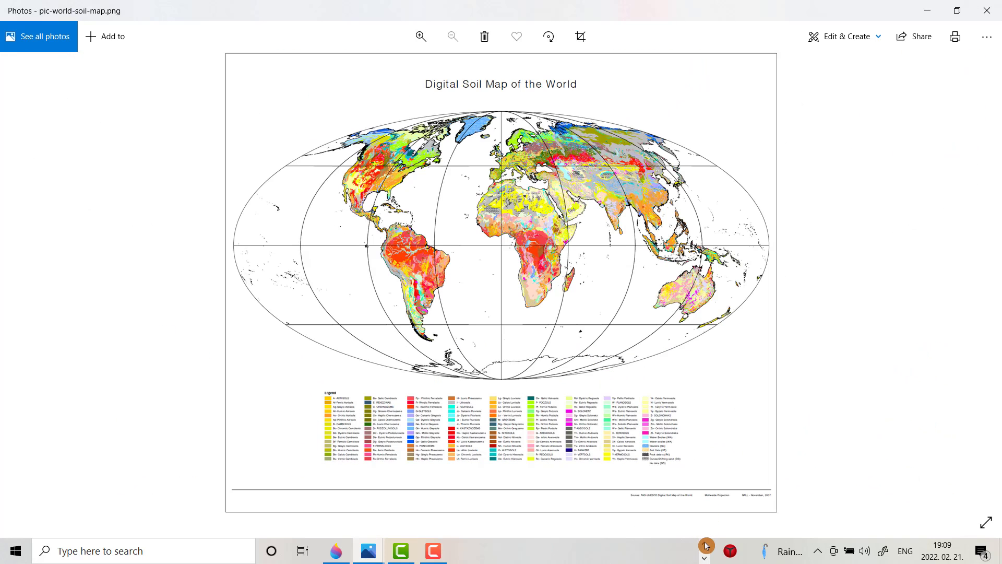
pyautogui.click(705, 556)
# - Switch ArcMap to Layout View and move the Iraq soil map upward on the page
pyautogui.click(408, 550)
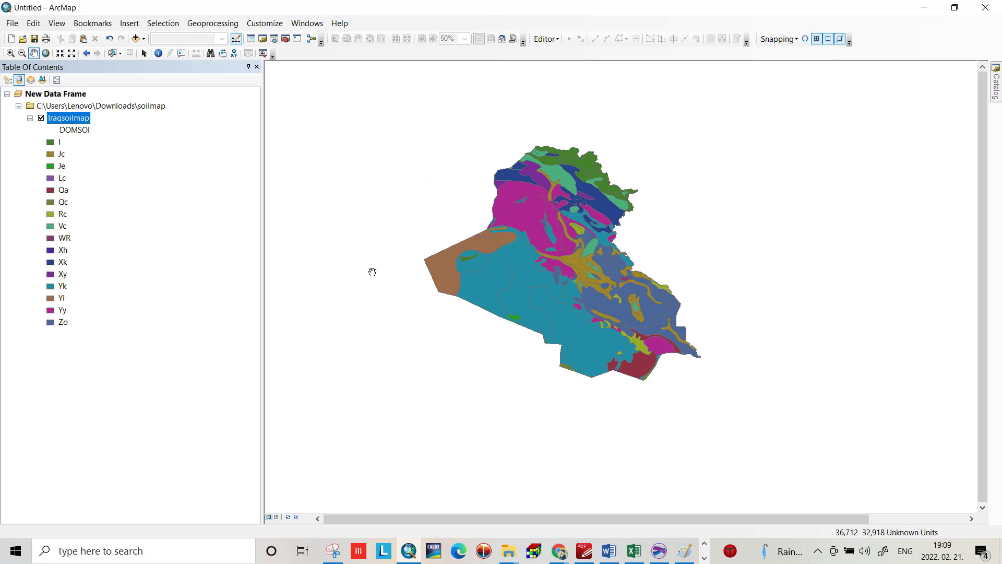
pyautogui.scroll(-1, 539, 177)
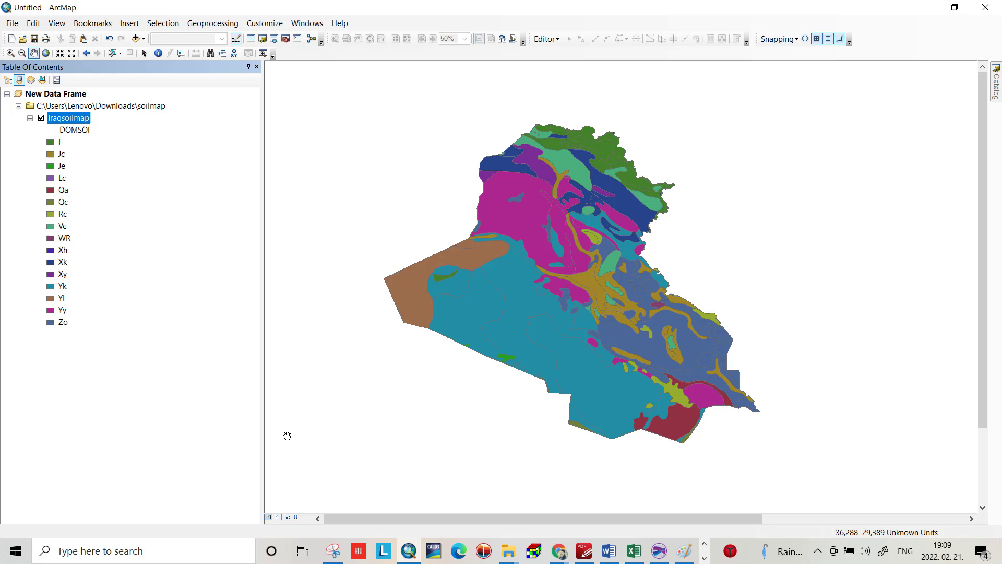
pyautogui.click(281, 518)
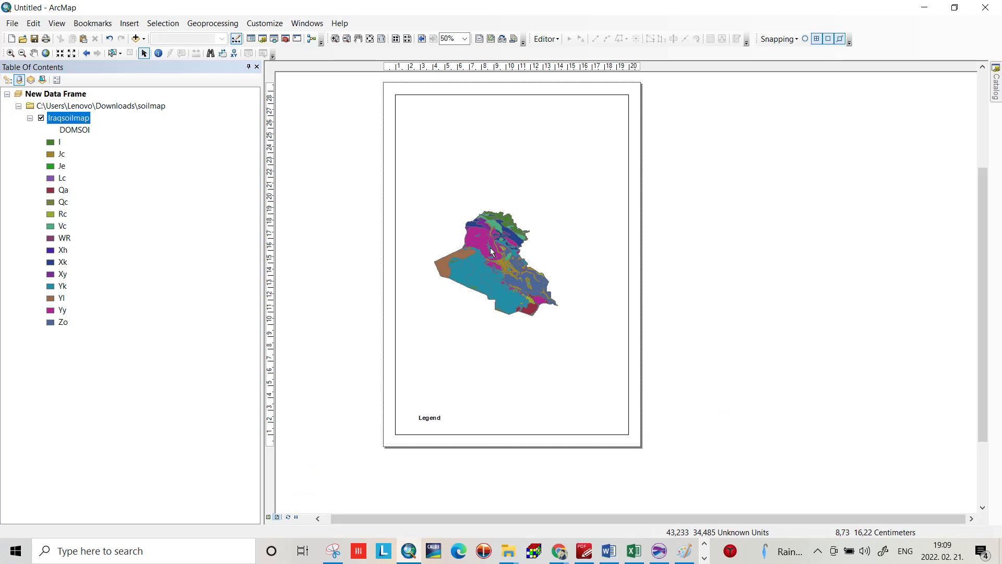
pyautogui.scroll(-1, 452, 264)
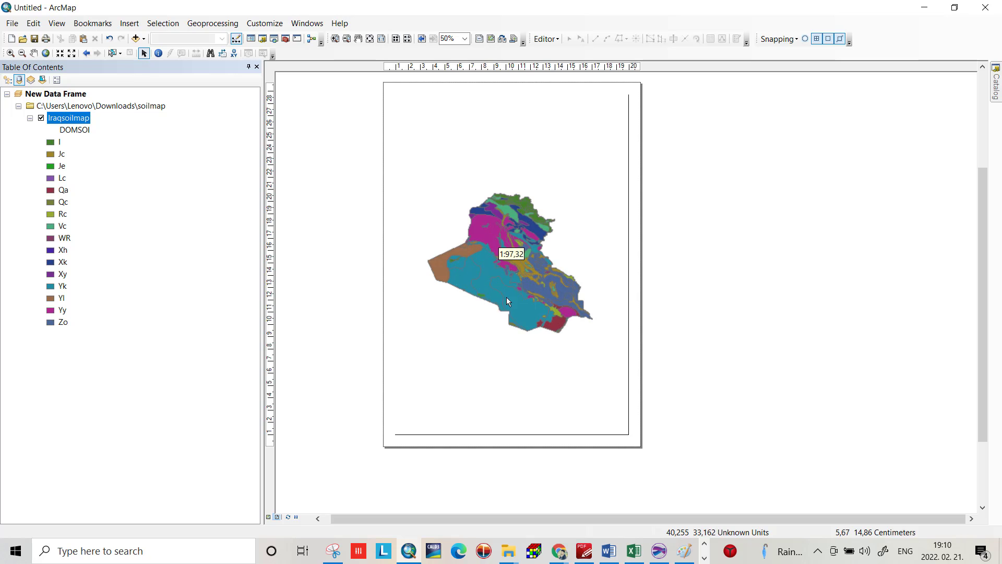
pyautogui.moveTo(503, 285); pyautogui.dragTo(509, 223)
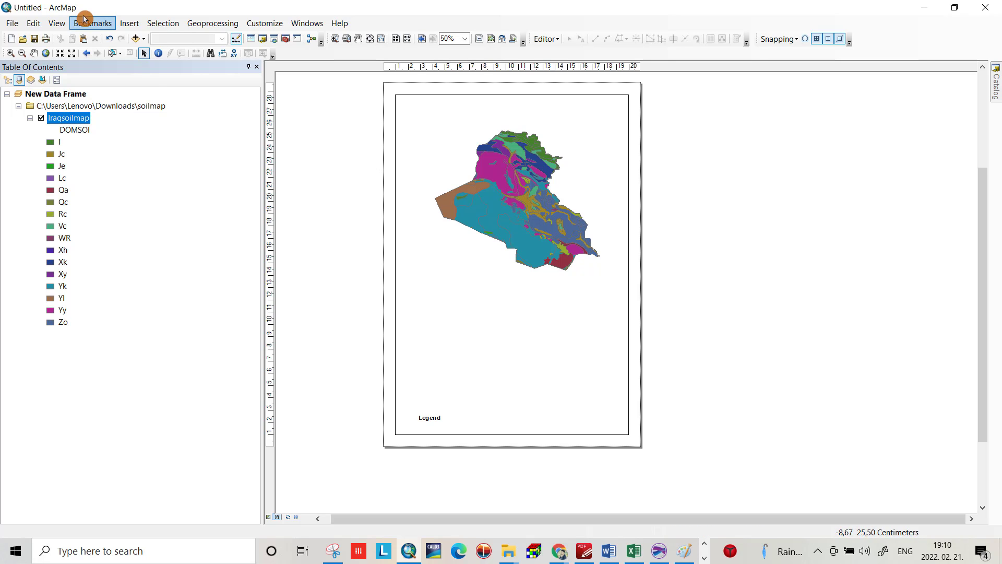
# - Insert an 'Iraq Soil Map' title and move it toward the top left of the page
pyautogui.click(127, 23)
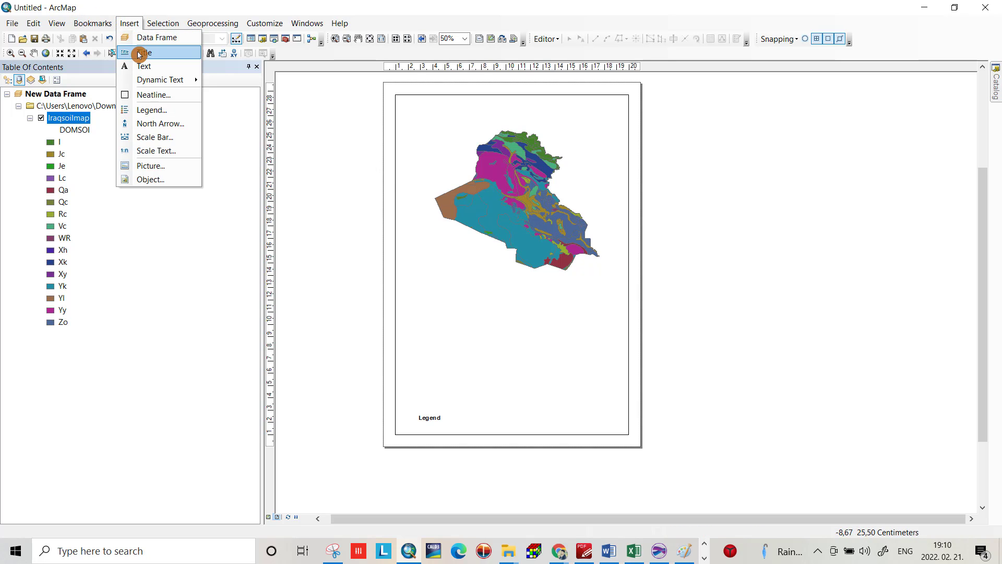
pyautogui.click(144, 53)
pyautogui.moveTo(618, 134); pyautogui.dragTo(453, 108)
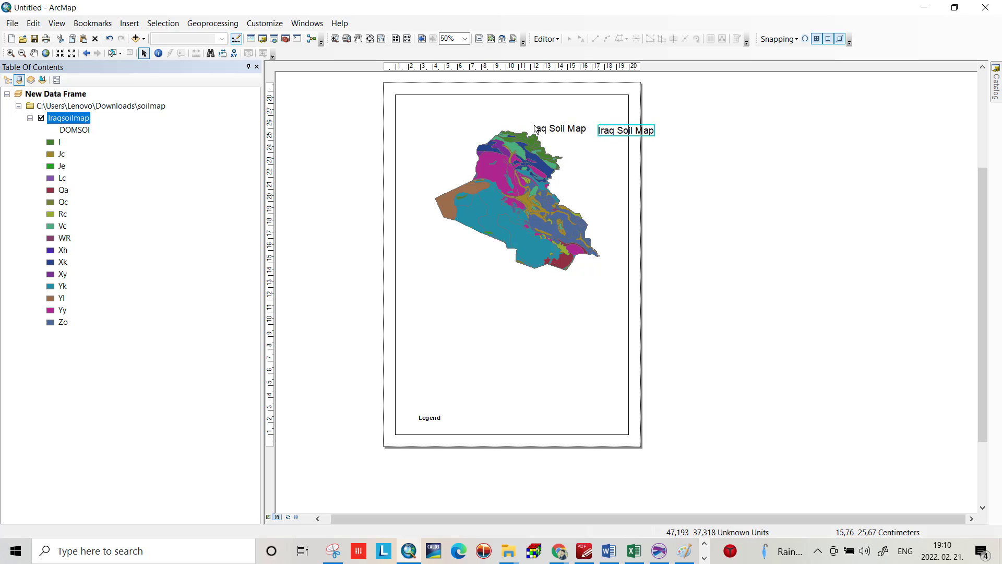
# - Resize the title to 10 cm wide by 1 cm high and nudge it slightly lower
pyautogui.rightClick(452, 109)
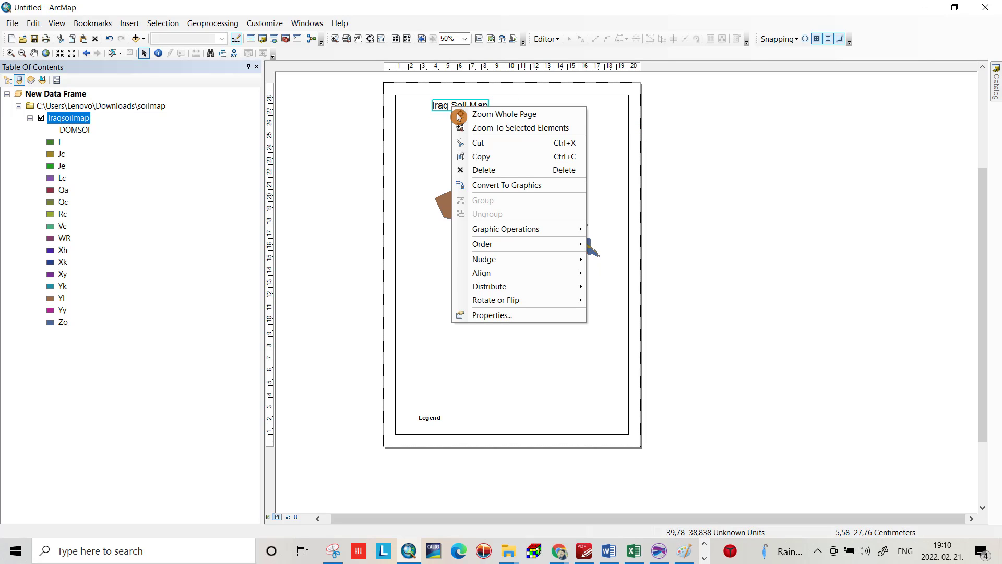
pyautogui.click(499, 317)
pyautogui.write('10')
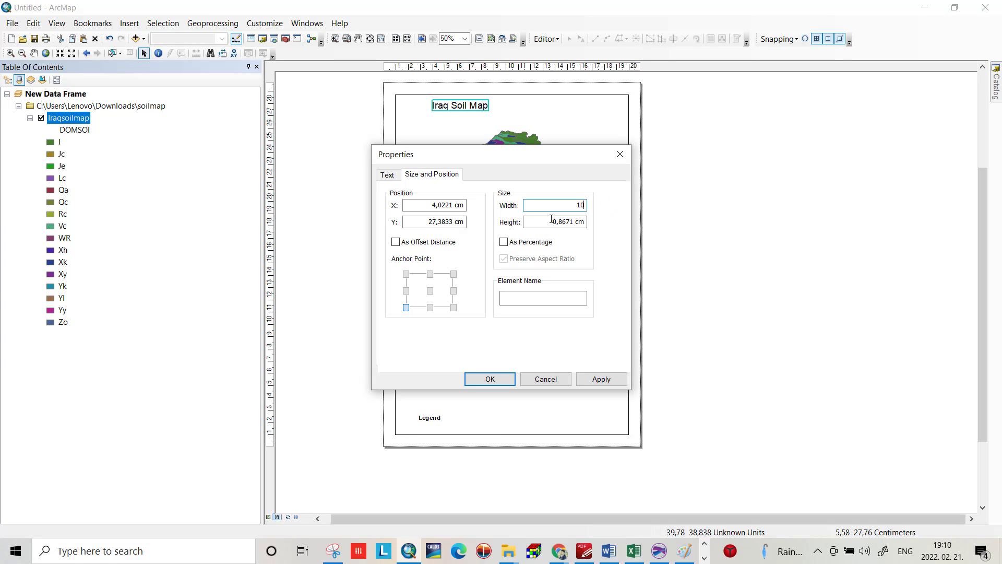
pyautogui.press('Tab')
pyautogui.write('1')
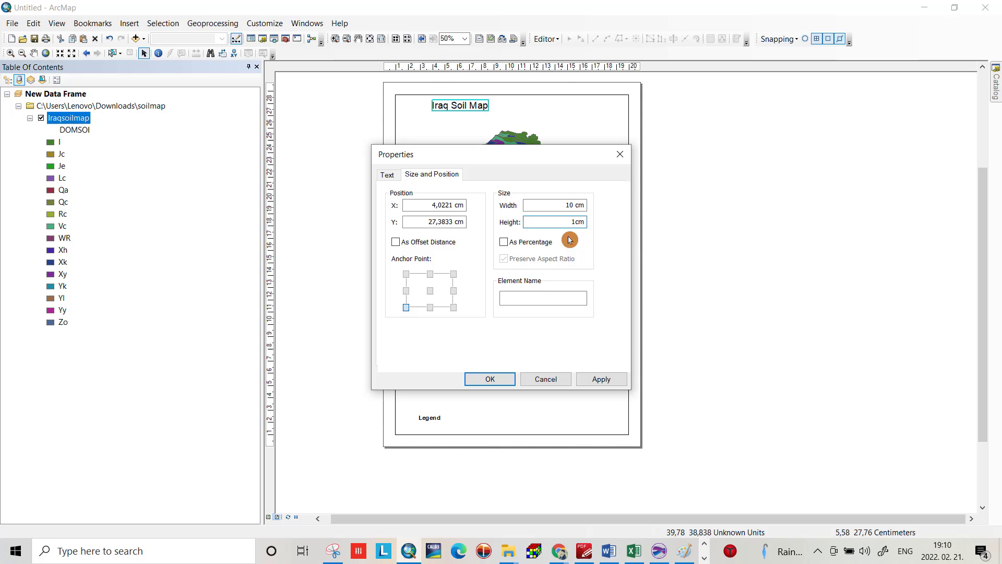
pyautogui.click(592, 379)
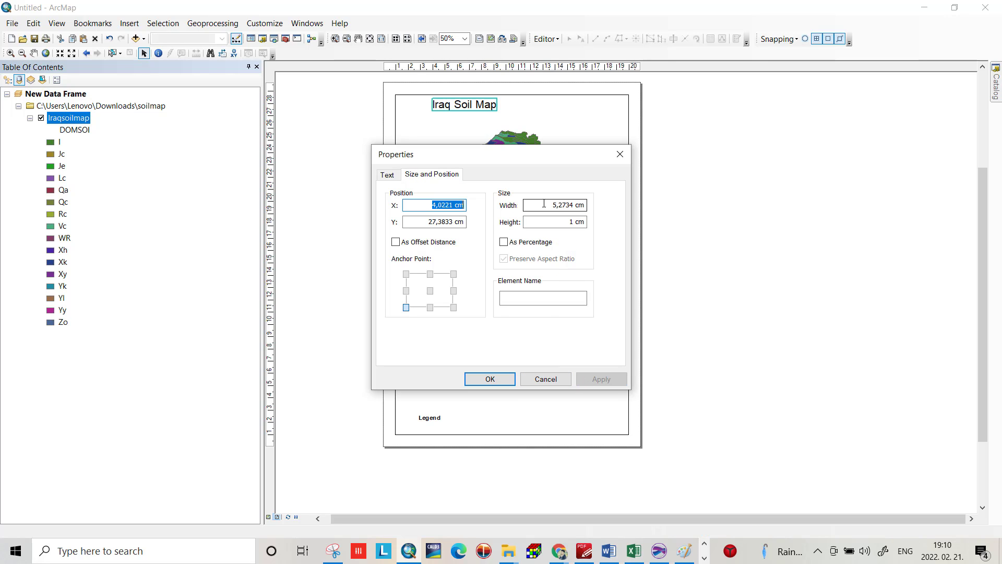
pyautogui.moveTo(542, 204); pyautogui.dragTo(568, 208)
pyautogui.write('10')
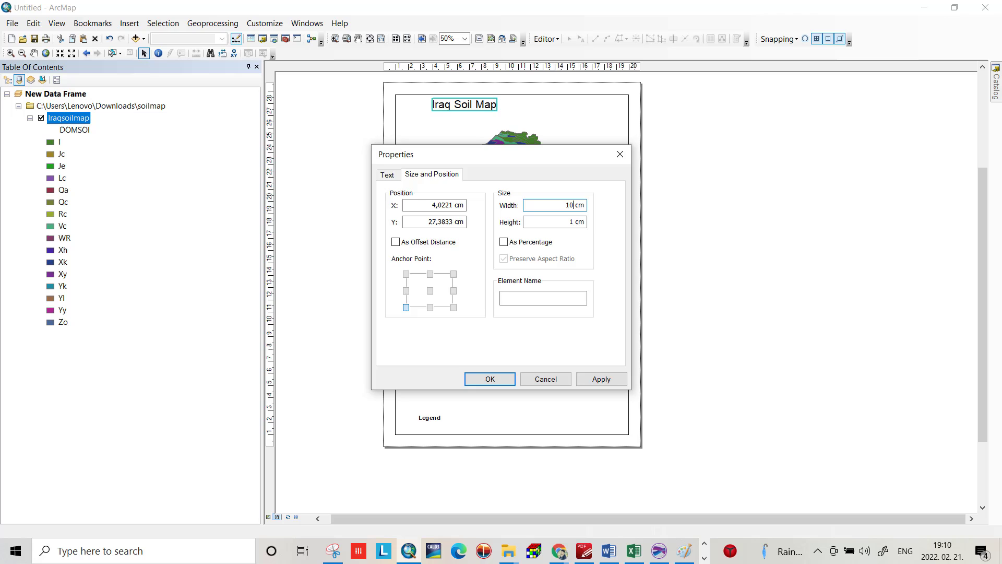
pyautogui.press('Return')
pyautogui.moveTo(523, 104); pyautogui.dragTo(524, 117)
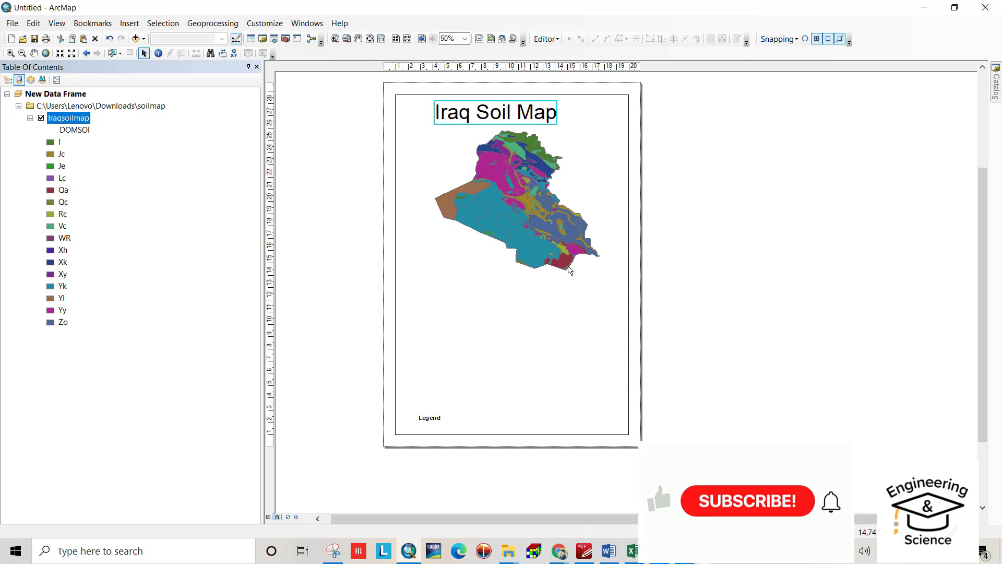
# - Insert an ESRI North 2 black north arrow and place it near the page's bottom right
pyautogui.click(135, 24)
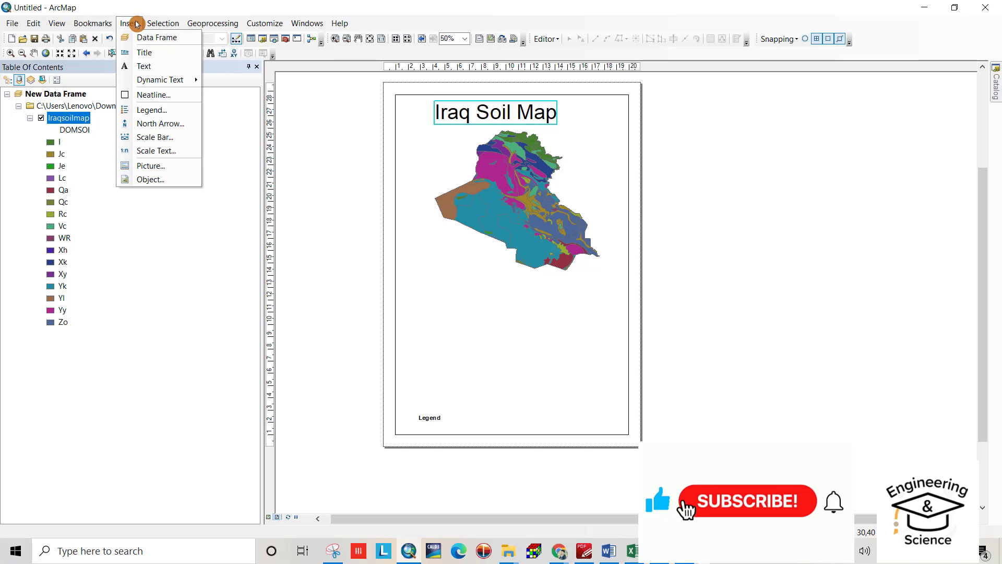
pyautogui.click(152, 126)
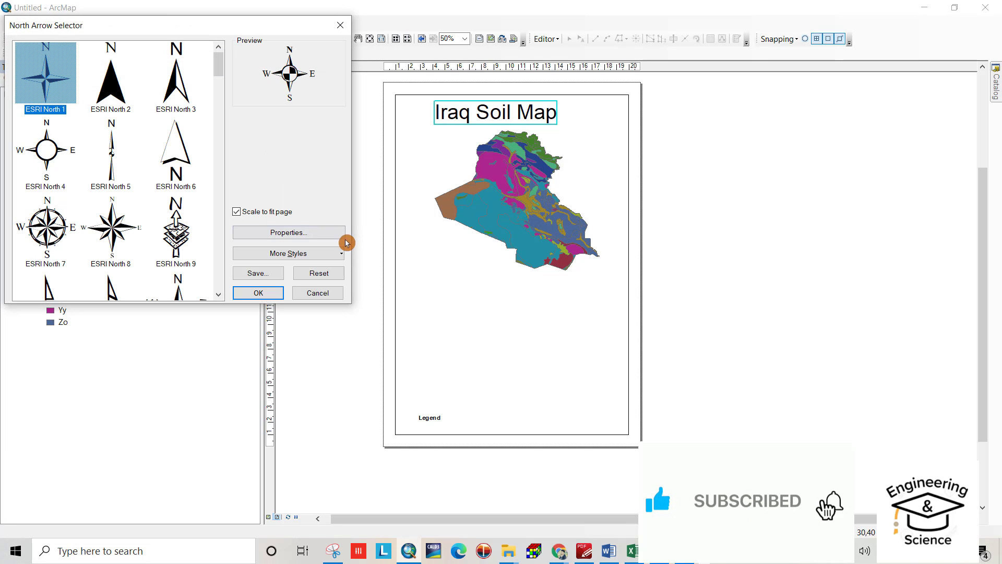
pyautogui.click(105, 100)
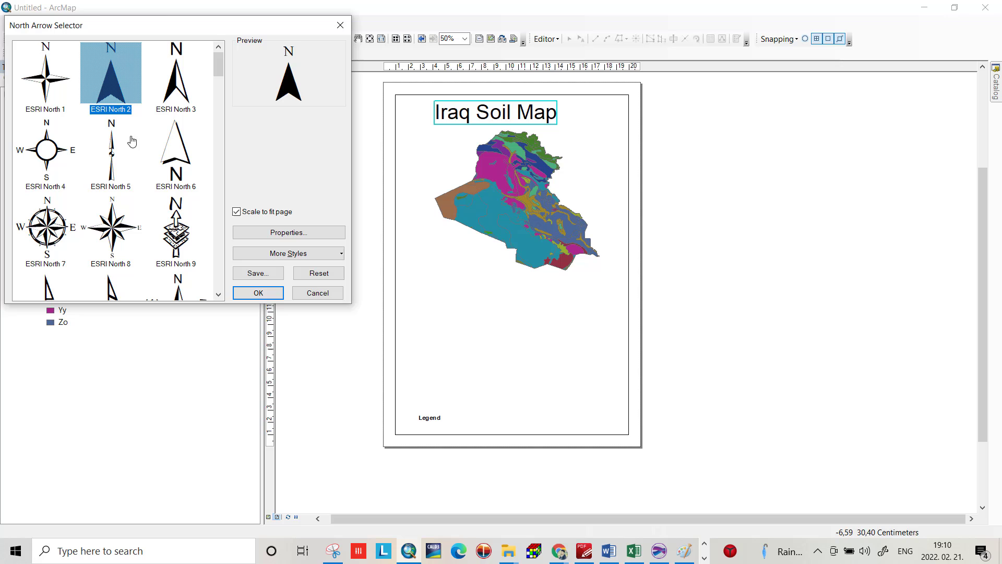
pyautogui.click(266, 293)
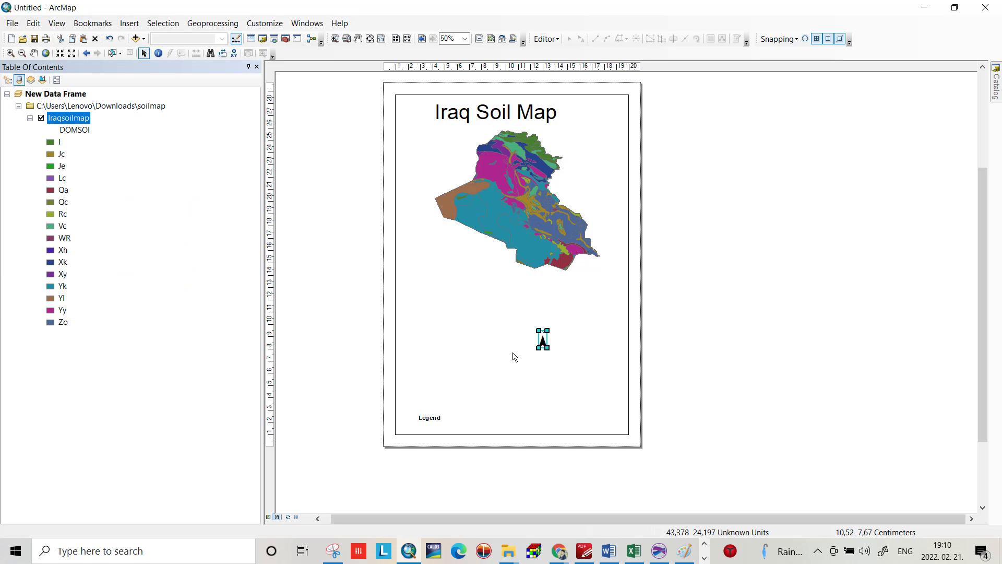
pyautogui.moveTo(549, 349)
pyautogui.mouseDown()
pyautogui.moveTo(595, 393)
pyautogui.moveTo(587, 384)
pyautogui.mouseUp()
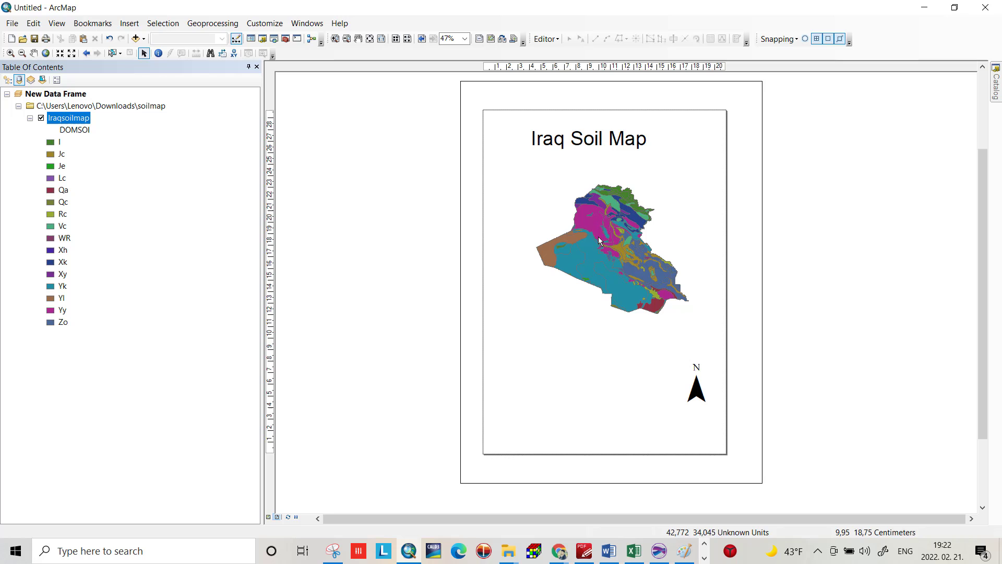
# - Insert a DOMSOI legend through the Legend Wizard defaults and place it below the map's western edge
pyautogui.click(129, 23)
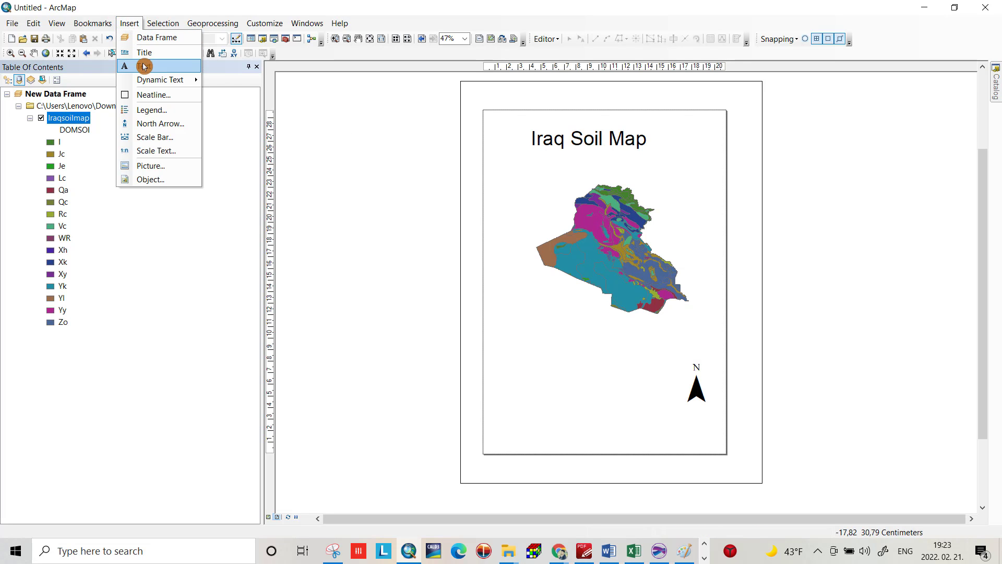
pyautogui.click(145, 109)
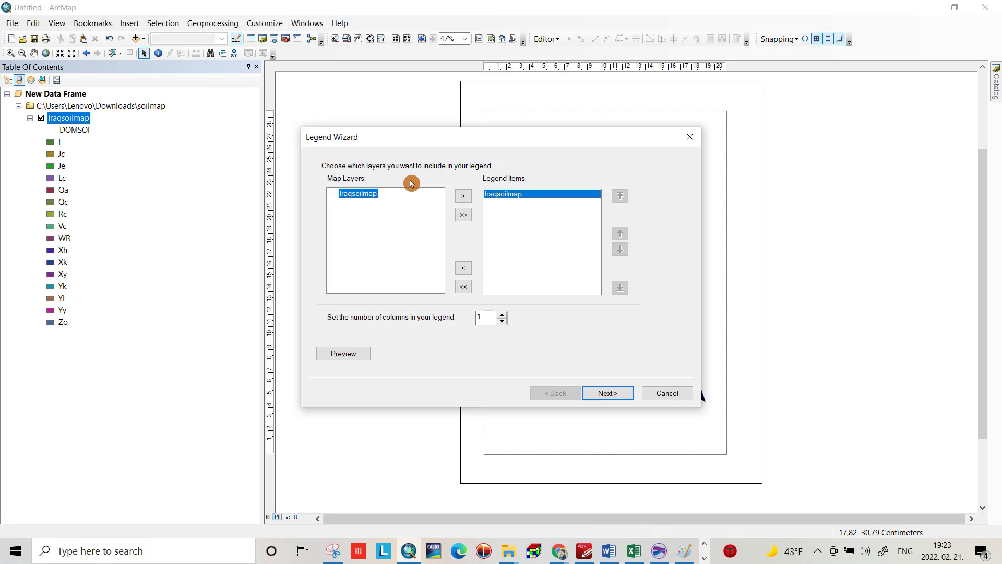
pyautogui.click(616, 394)
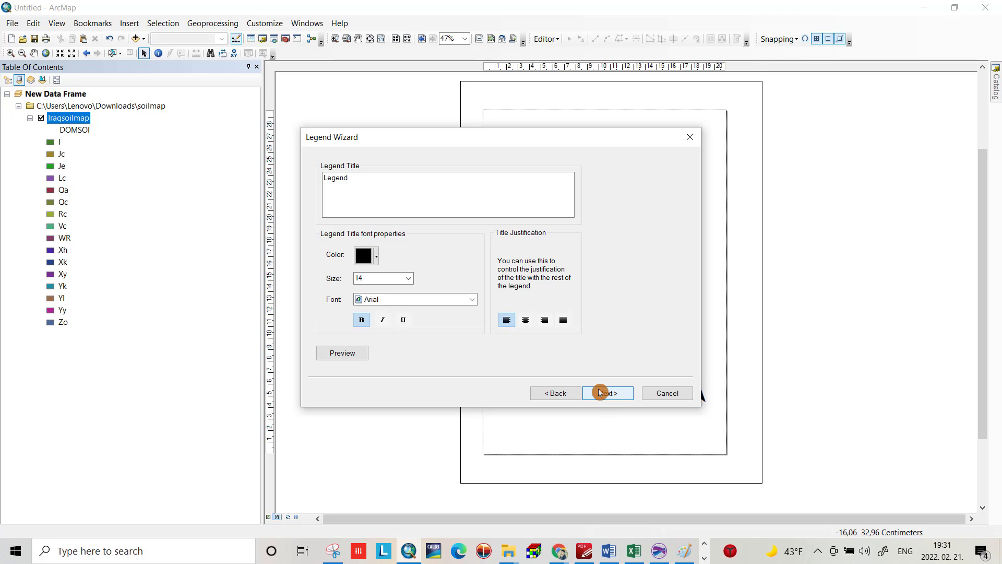
pyautogui.click(603, 394)
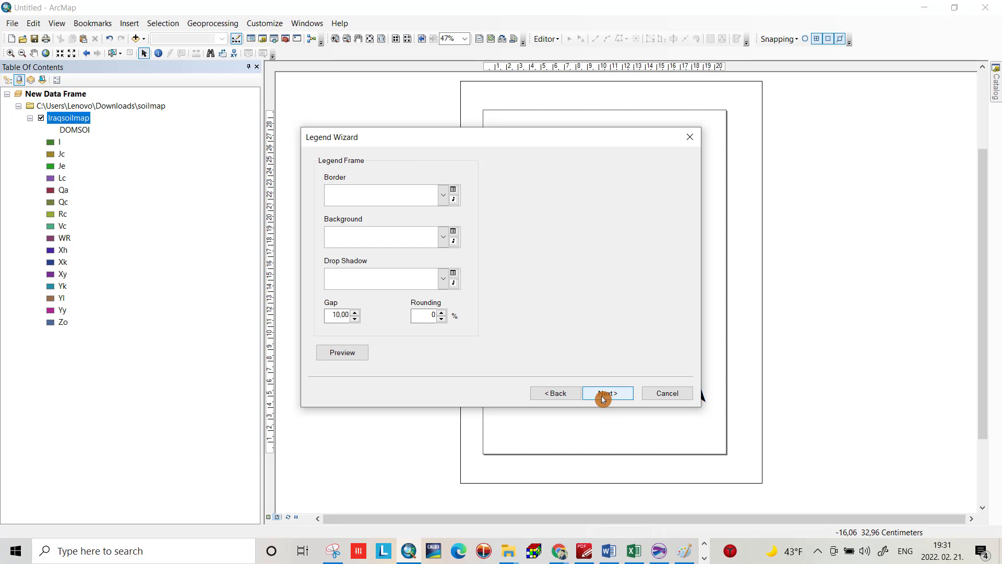
pyautogui.click(606, 399)
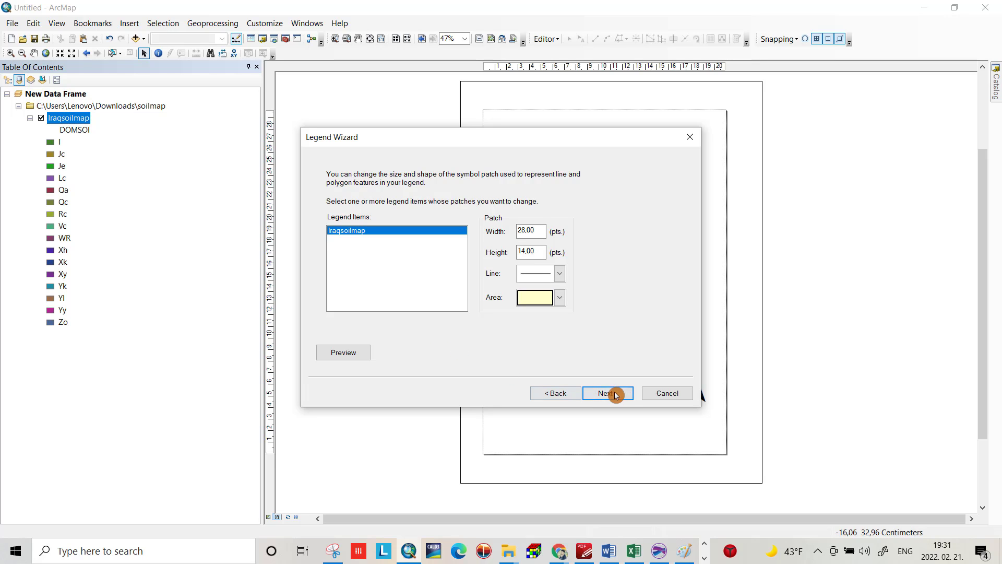
pyautogui.click(618, 396)
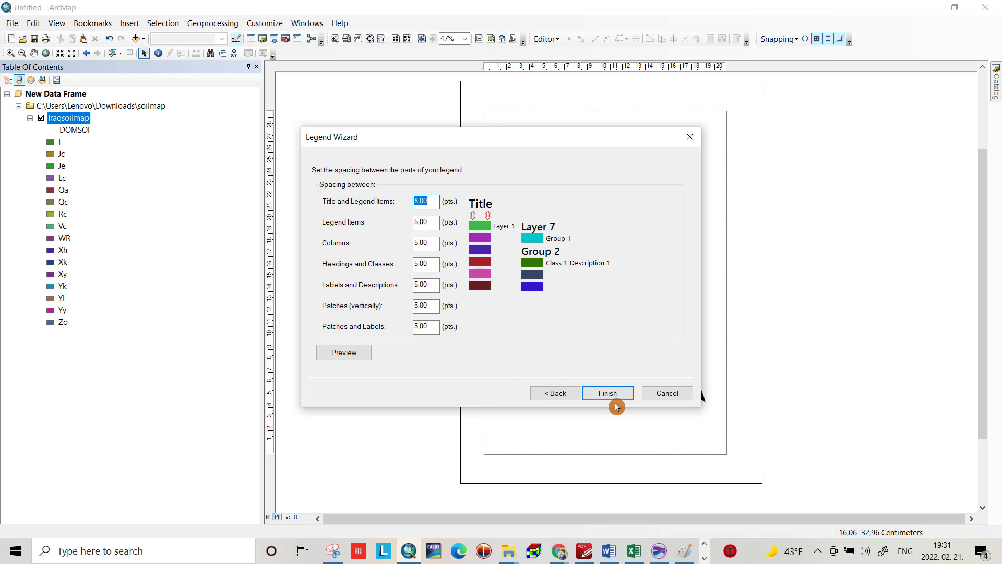
pyautogui.click(615, 403)
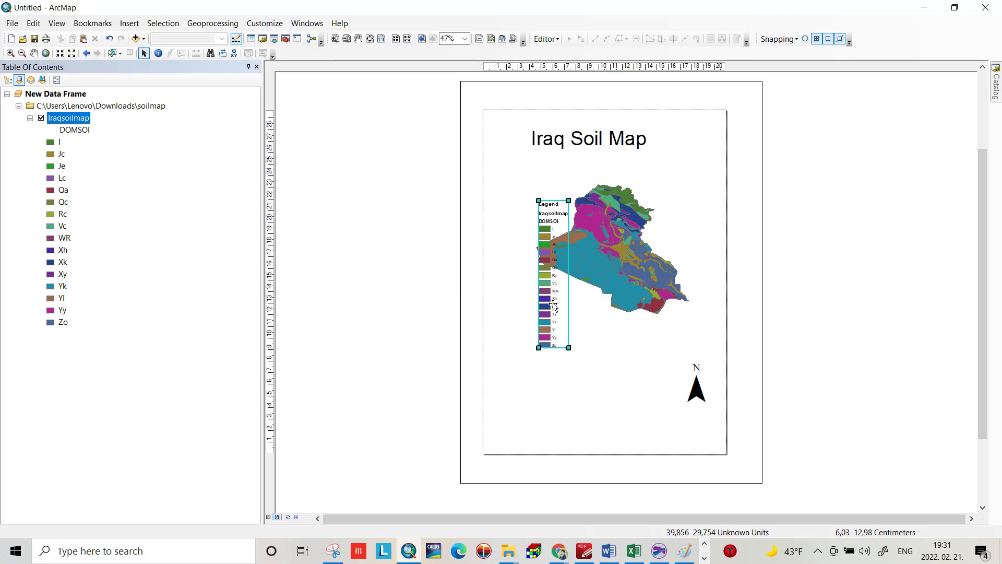
pyautogui.moveTo(553, 304); pyautogui.dragTo(512, 387)
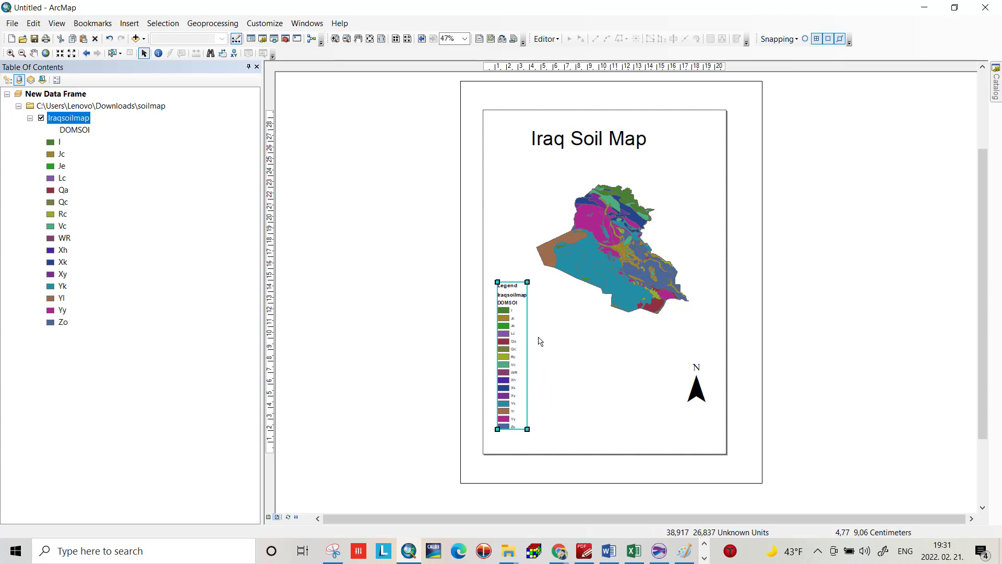
pyautogui.click(129, 23)
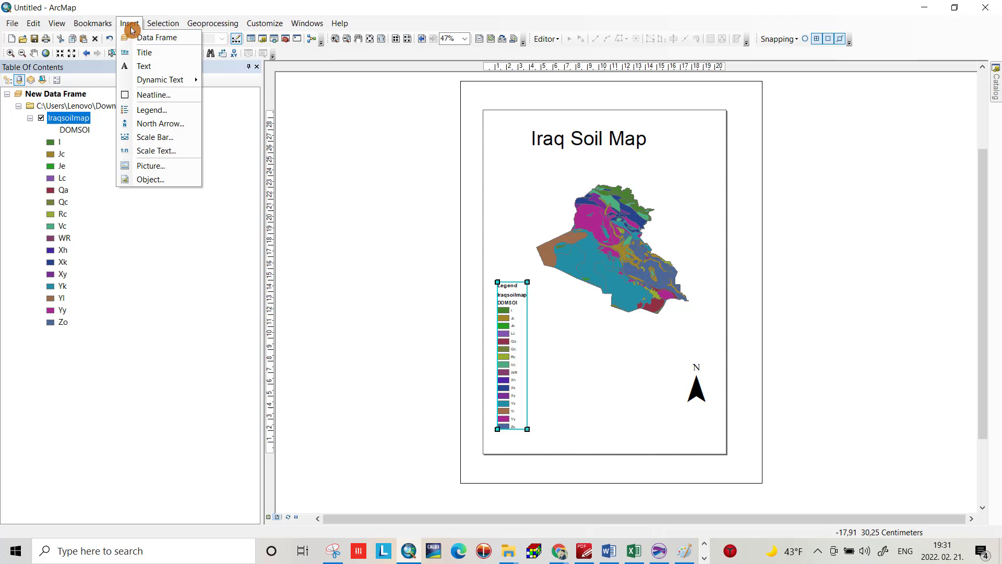
# - Insert an Alternating Scale Bar 2 and place it below the map beside the north arrow
pyautogui.click(176, 140)
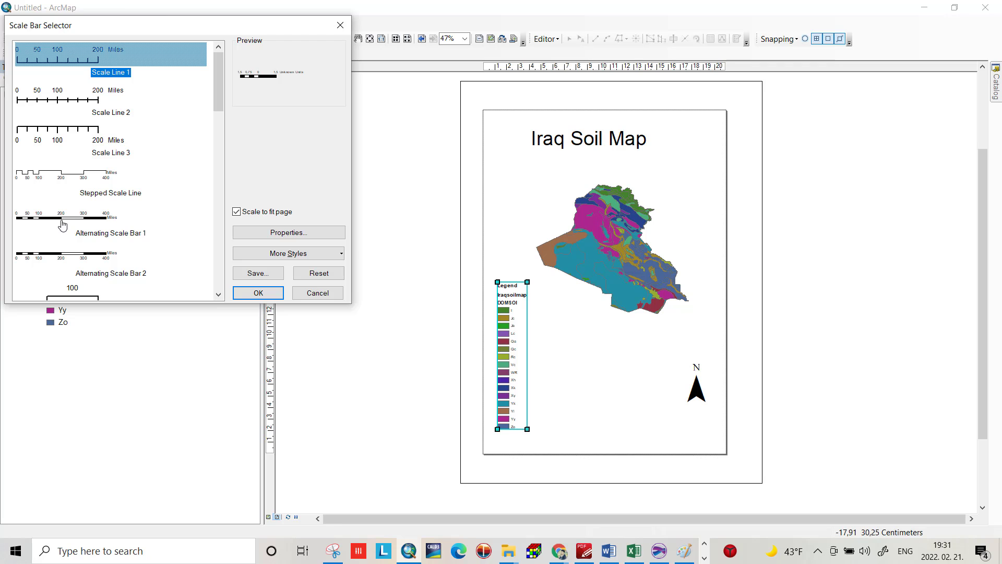
pyautogui.click(68, 258)
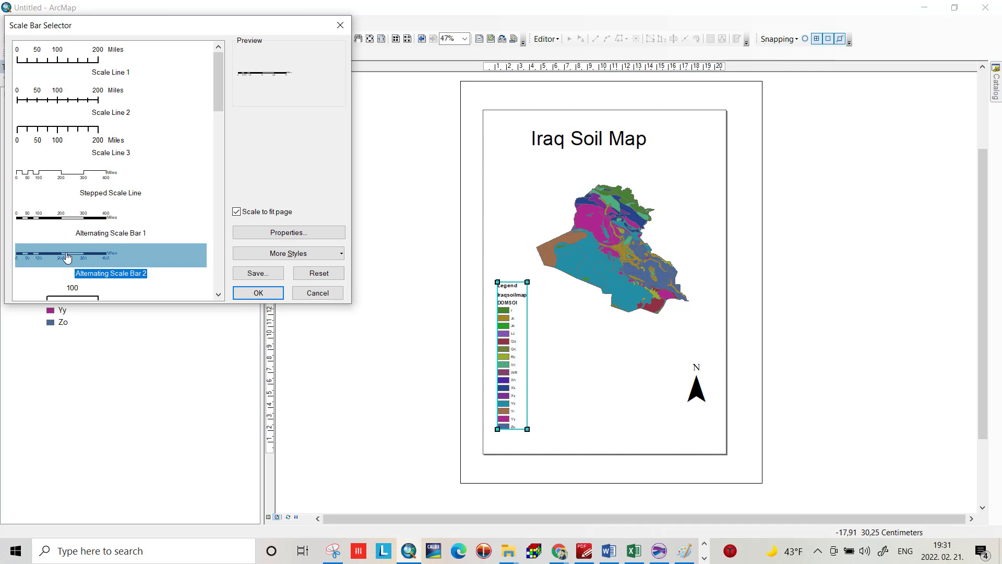
pyautogui.click(260, 294)
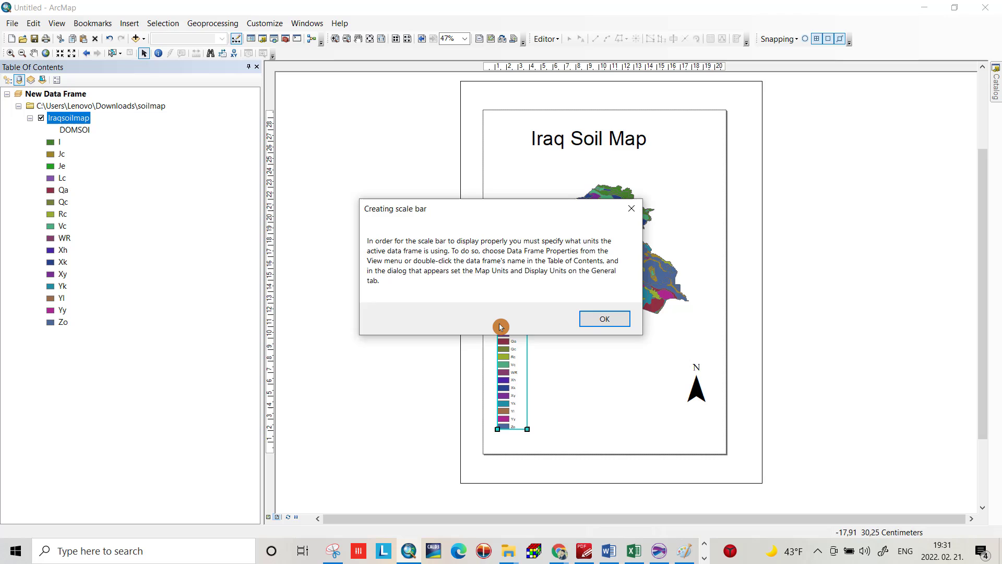
pyautogui.click(595, 323)
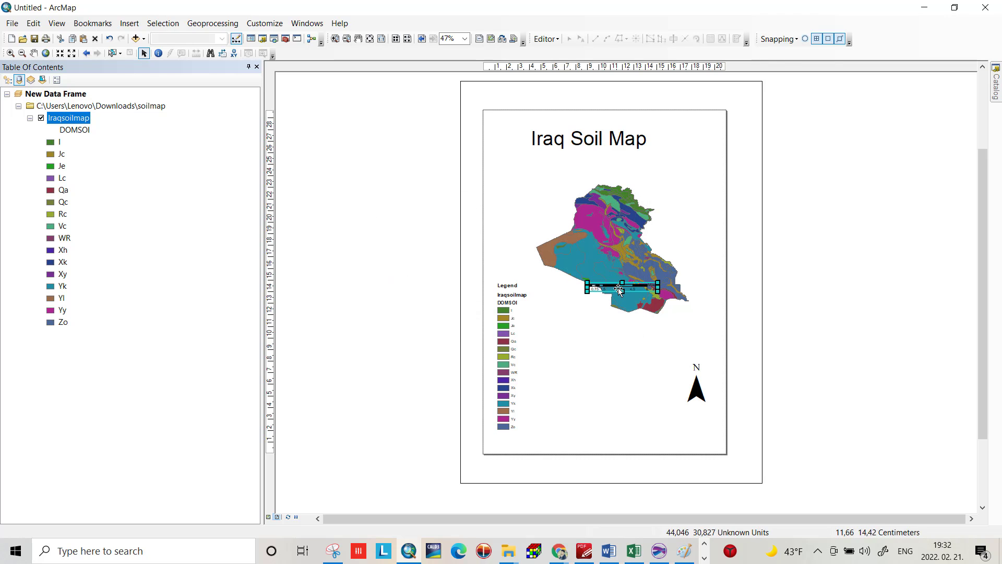
pyautogui.moveTo(619, 290); pyautogui.dragTo(603, 404)
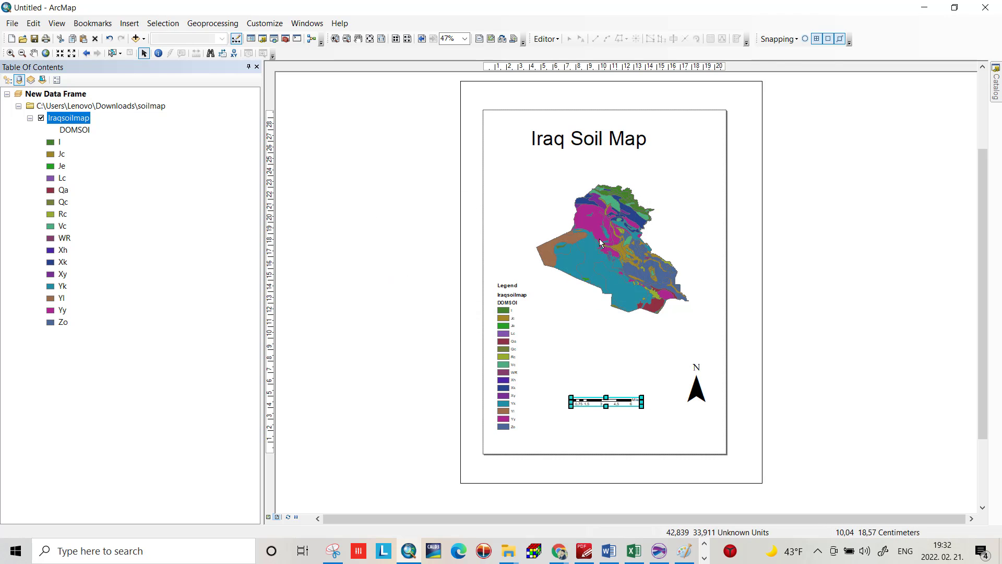
pyautogui.click(641, 421)
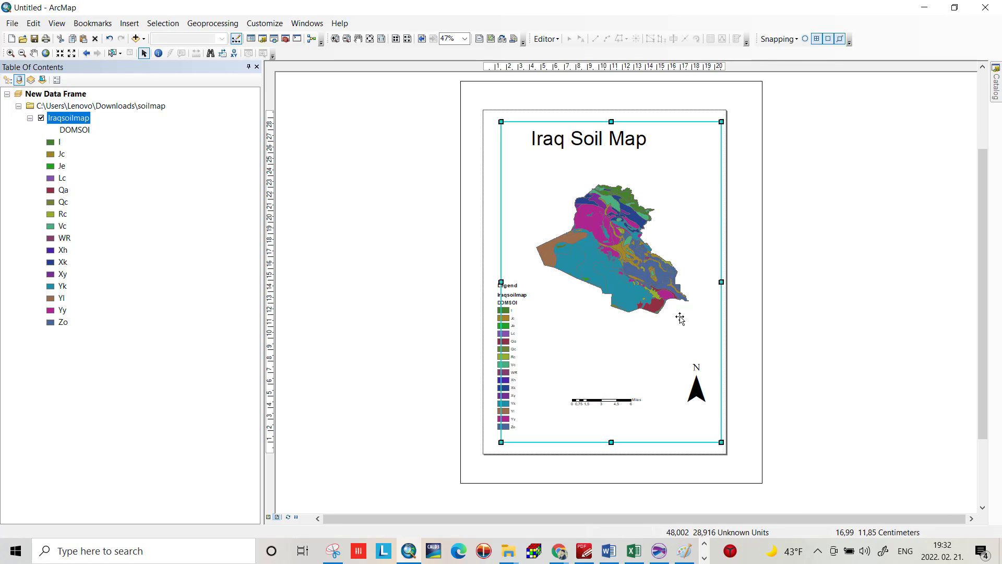